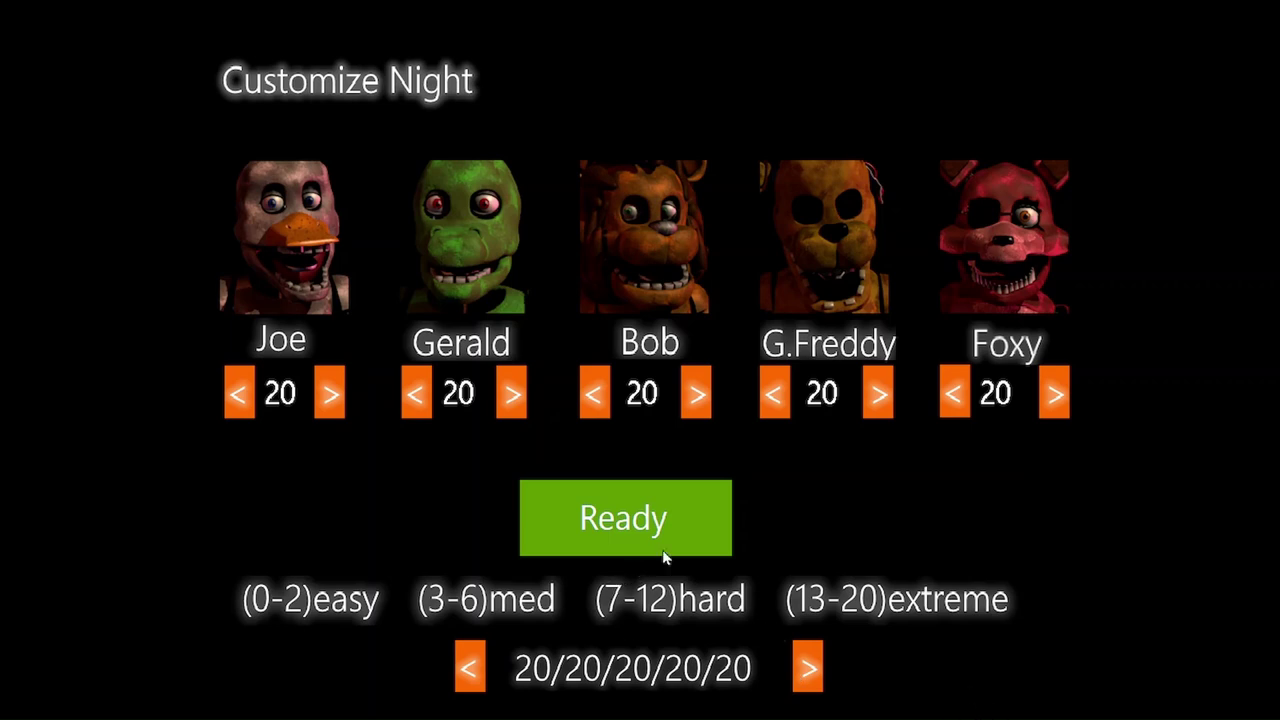
Start the custom night with all five animatronics at 20 by choosing Ready
left_click(703, 555)
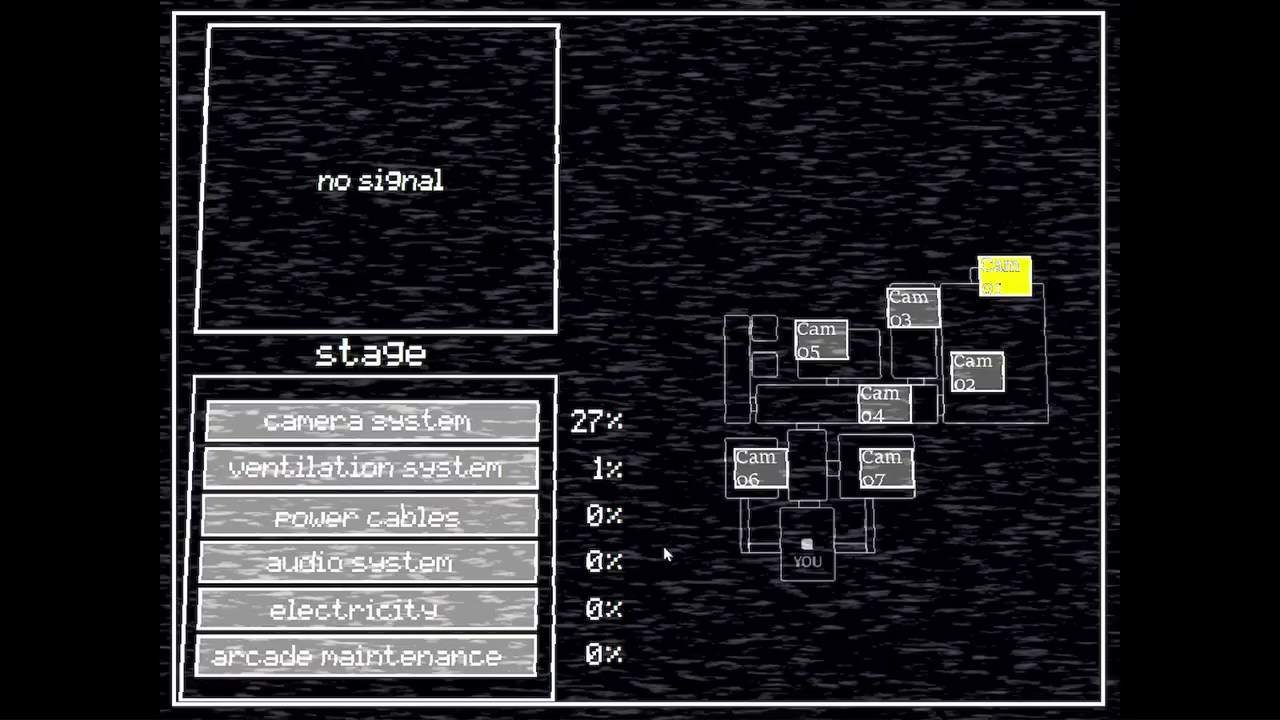
Keep repairing cameras between office checks, warding off Golden Freddy
key("space")
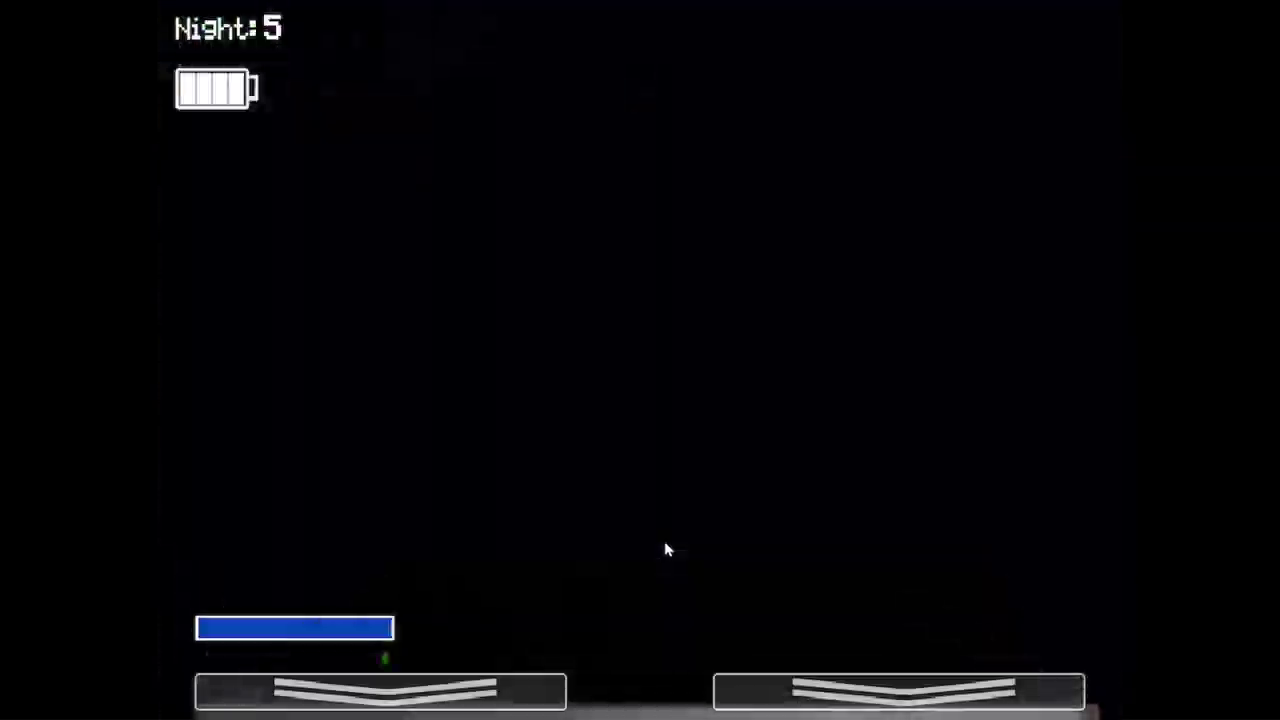
key("space")
key("space")
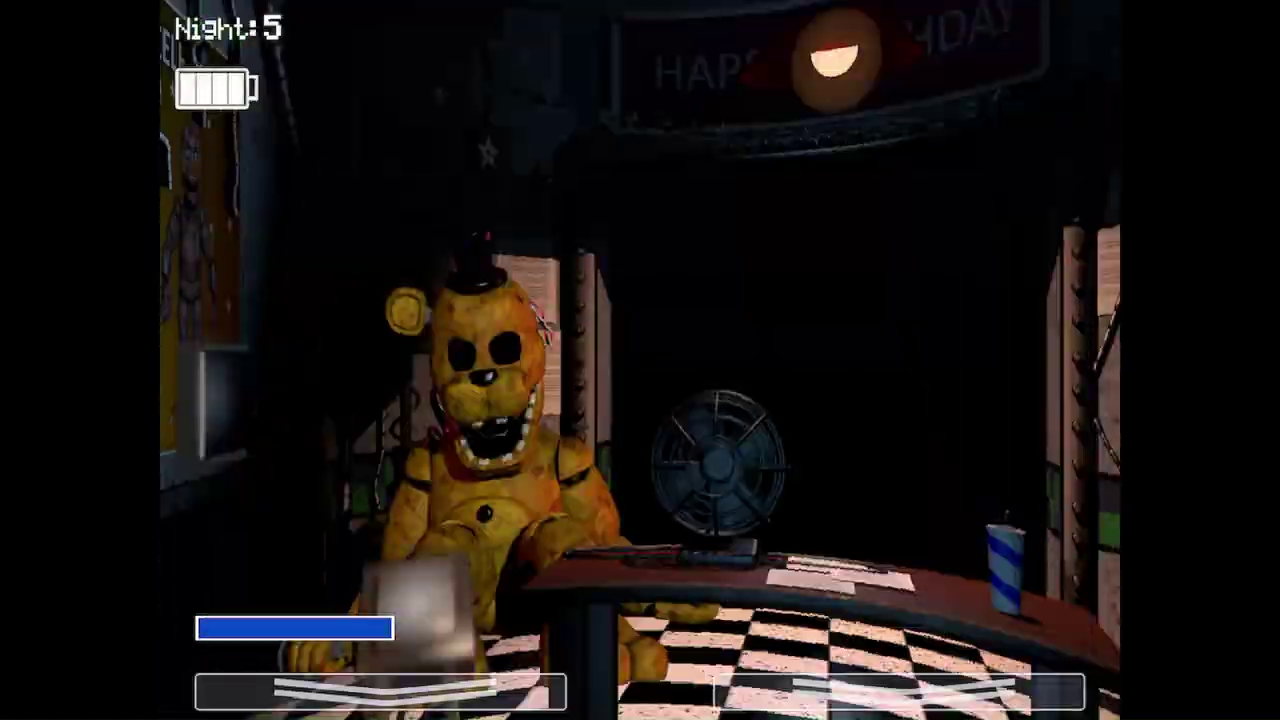
key("ctrl")
key("space")
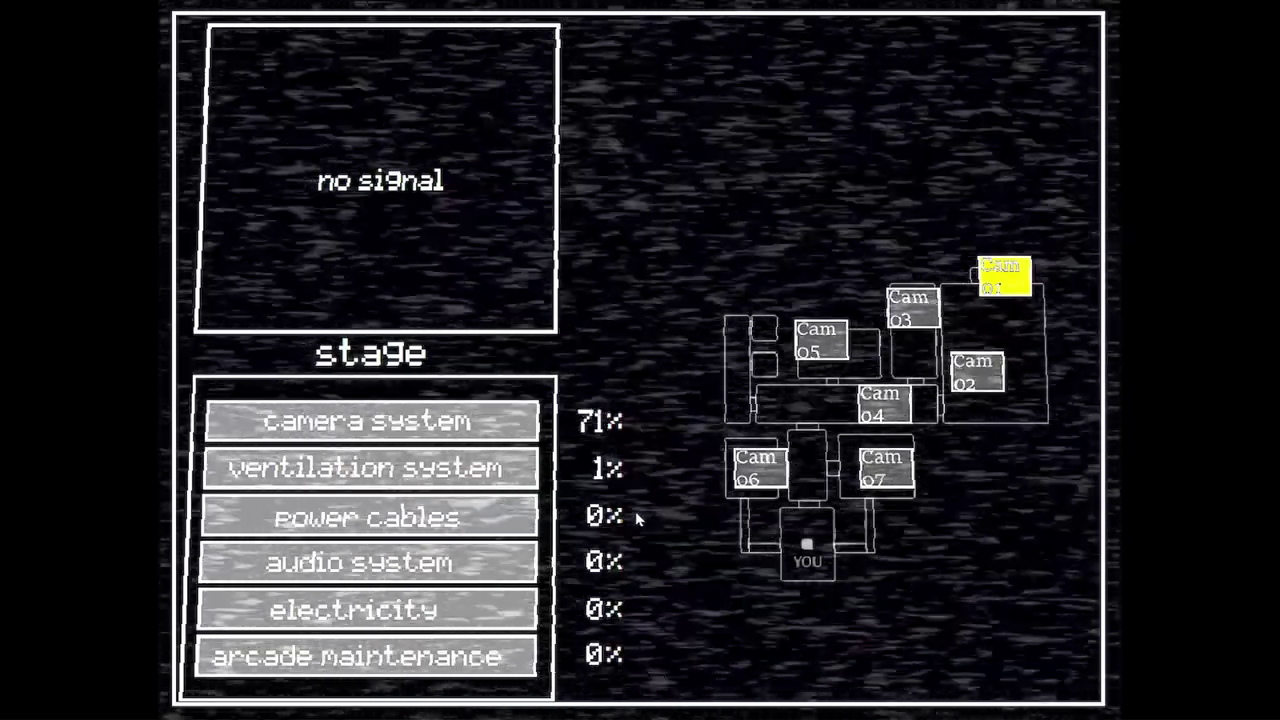
Alternate maintenance and office views, flashing the hallway to repel Foxy
left_click(848, 700)
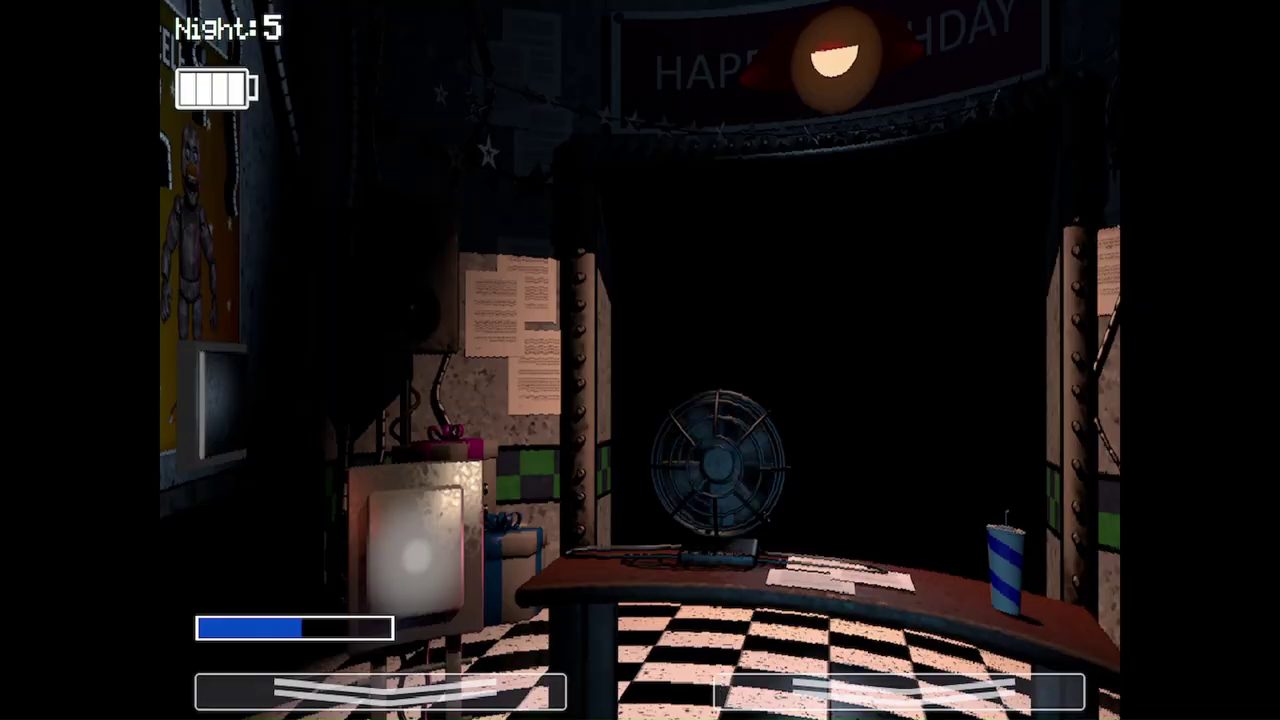
left_click(380, 690)
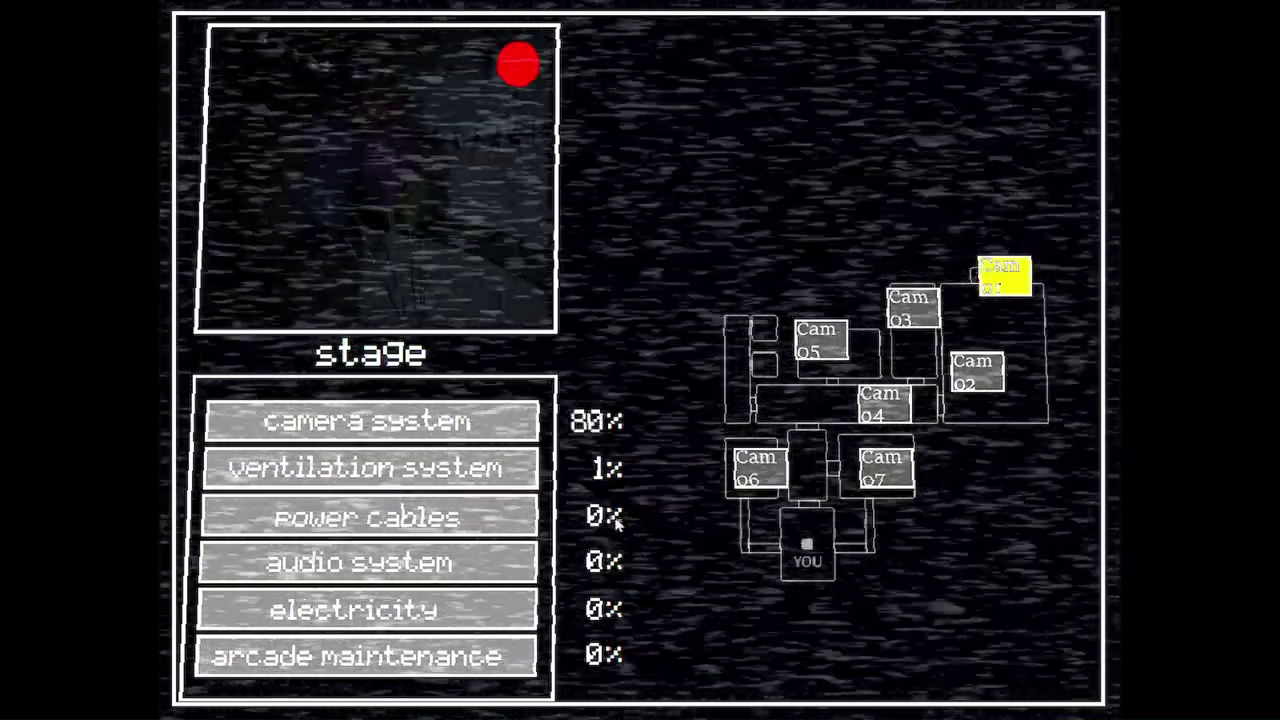
left_click(380, 690)
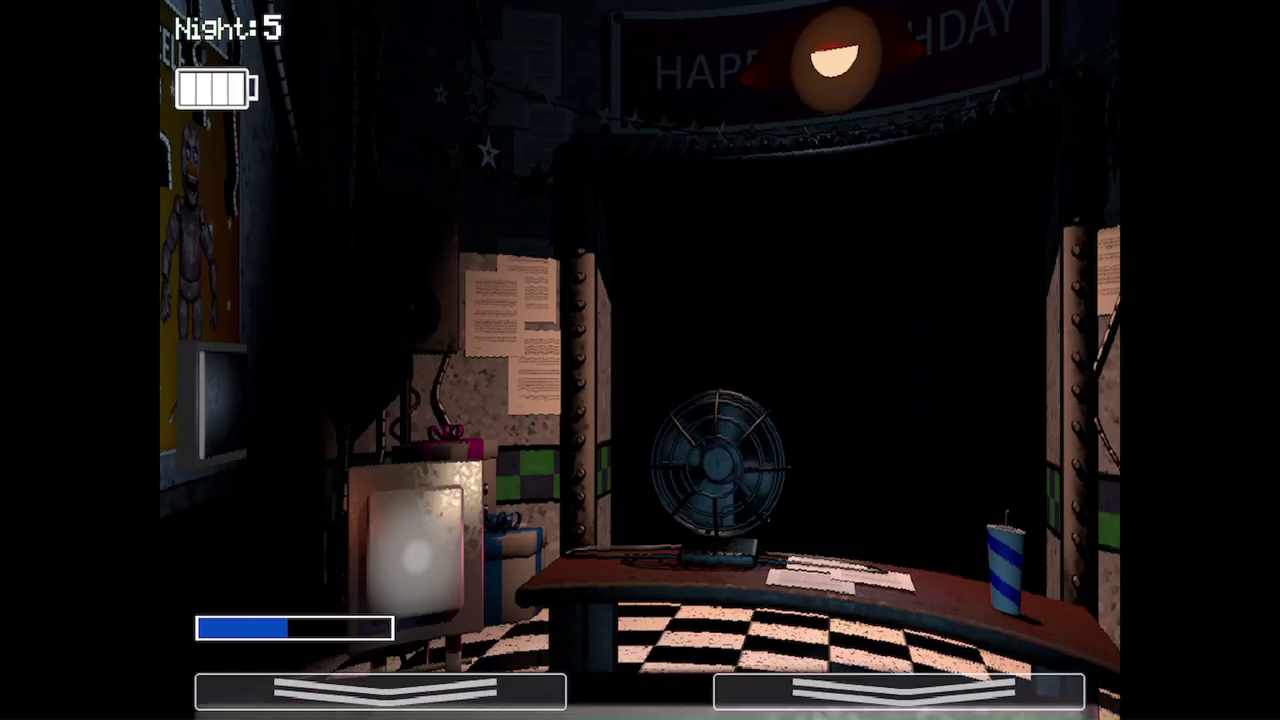
left_click(380, 690)
key("space")
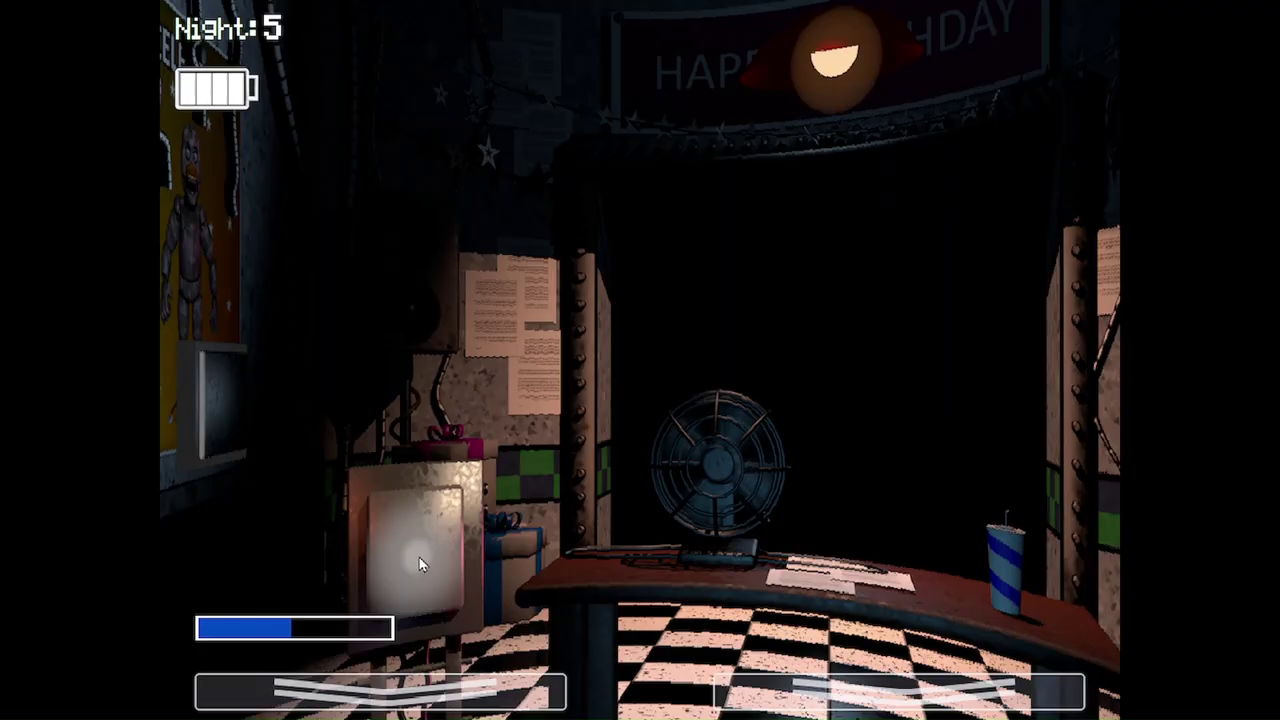
key("ctrl")
Power the small office TV and begin ventilation system repair
key("space")
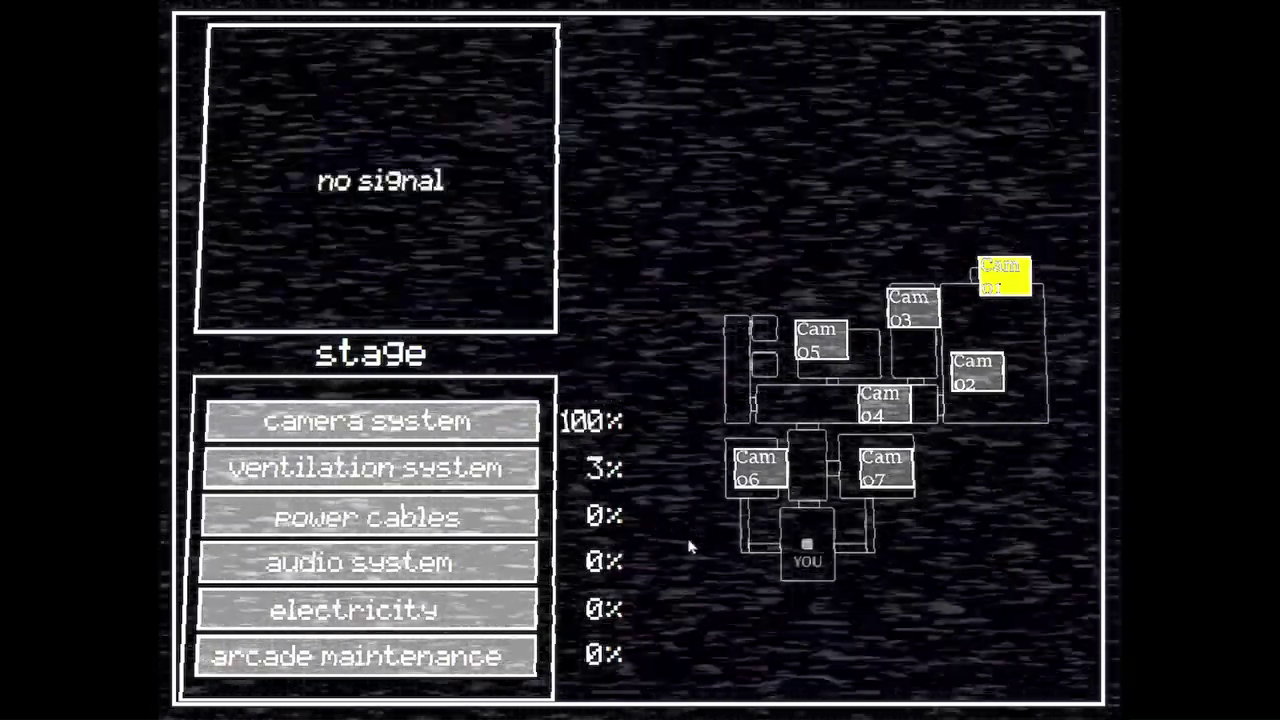
key("space")
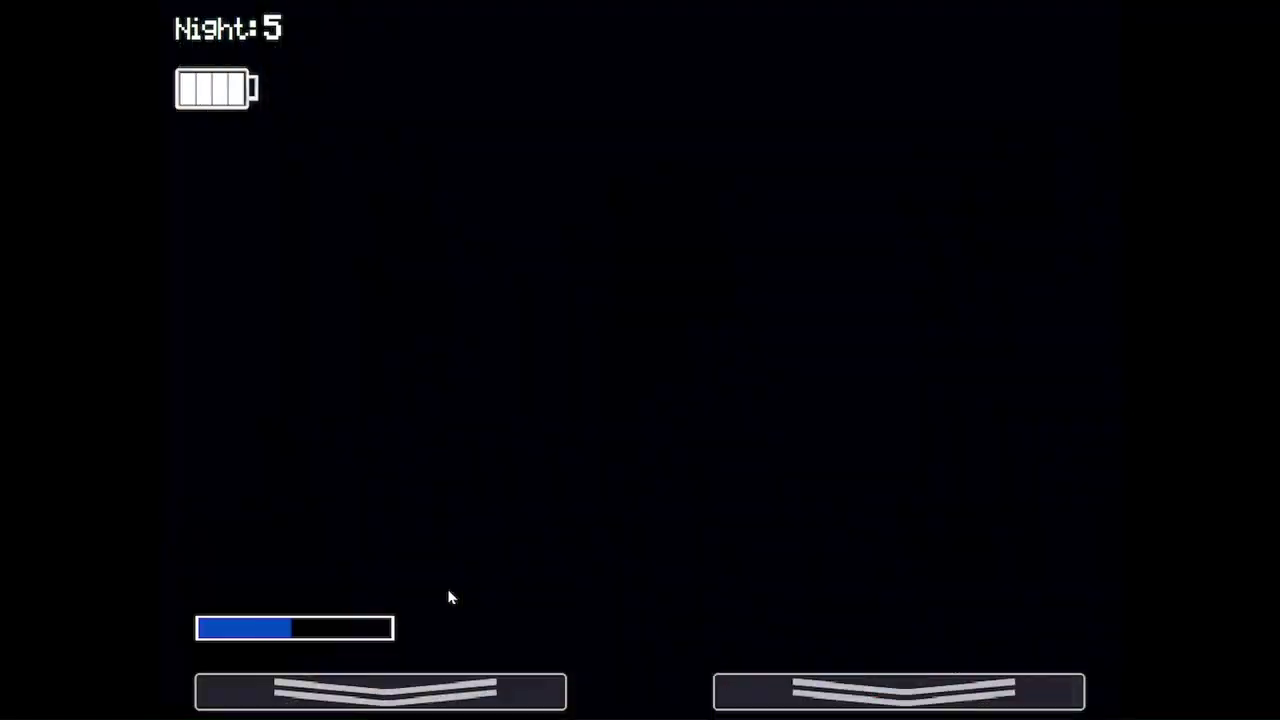
left_click(441, 561)
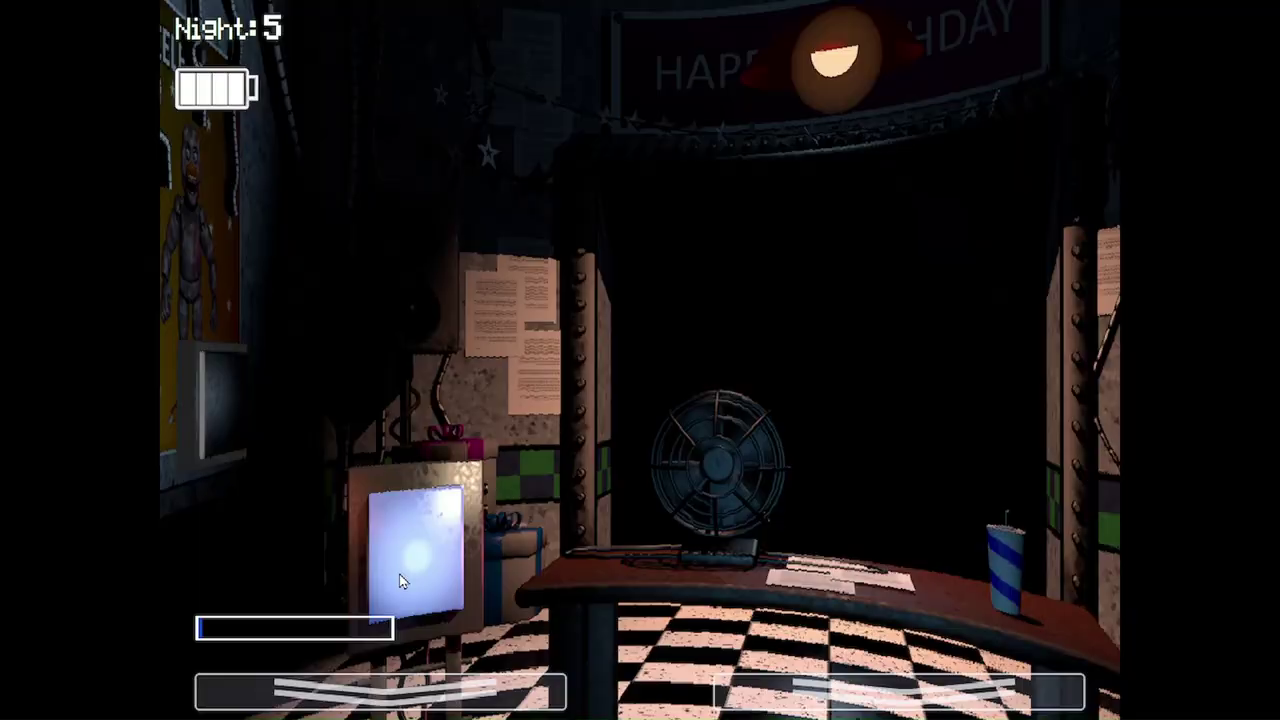
left_click(399, 580)
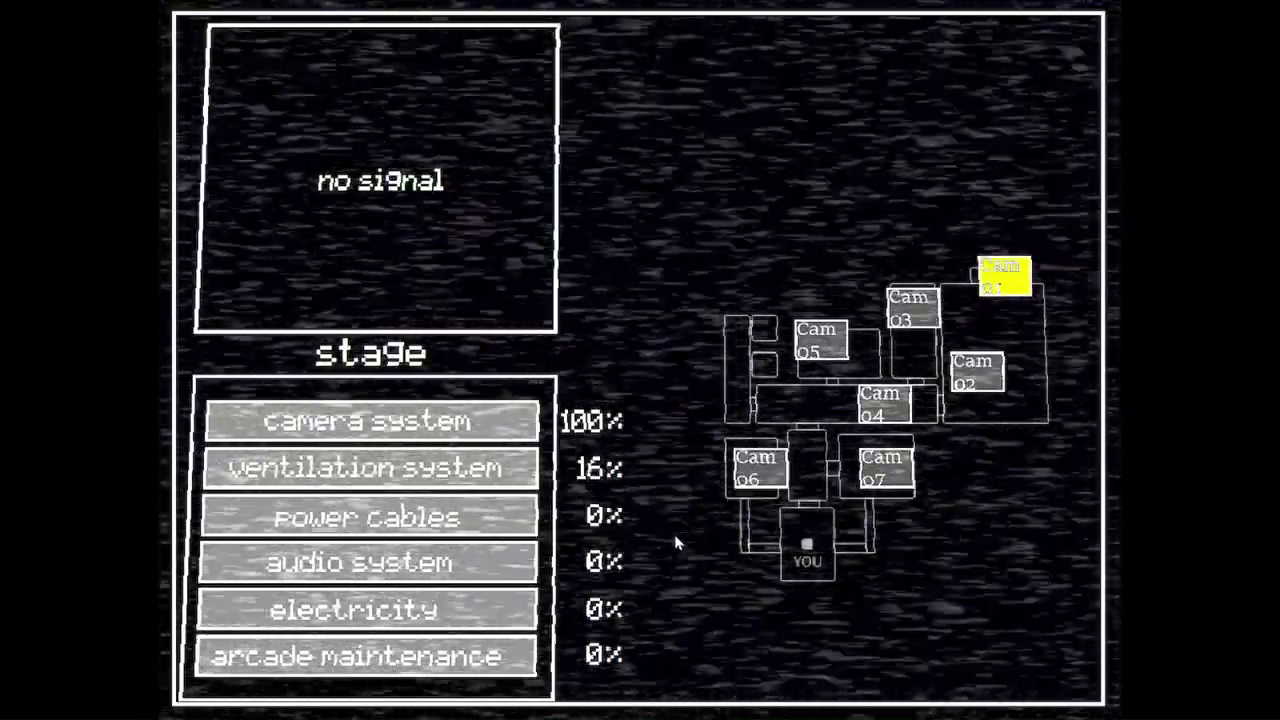
Continue ventilation repair between office checks so Golden Freddy fades
key("space")
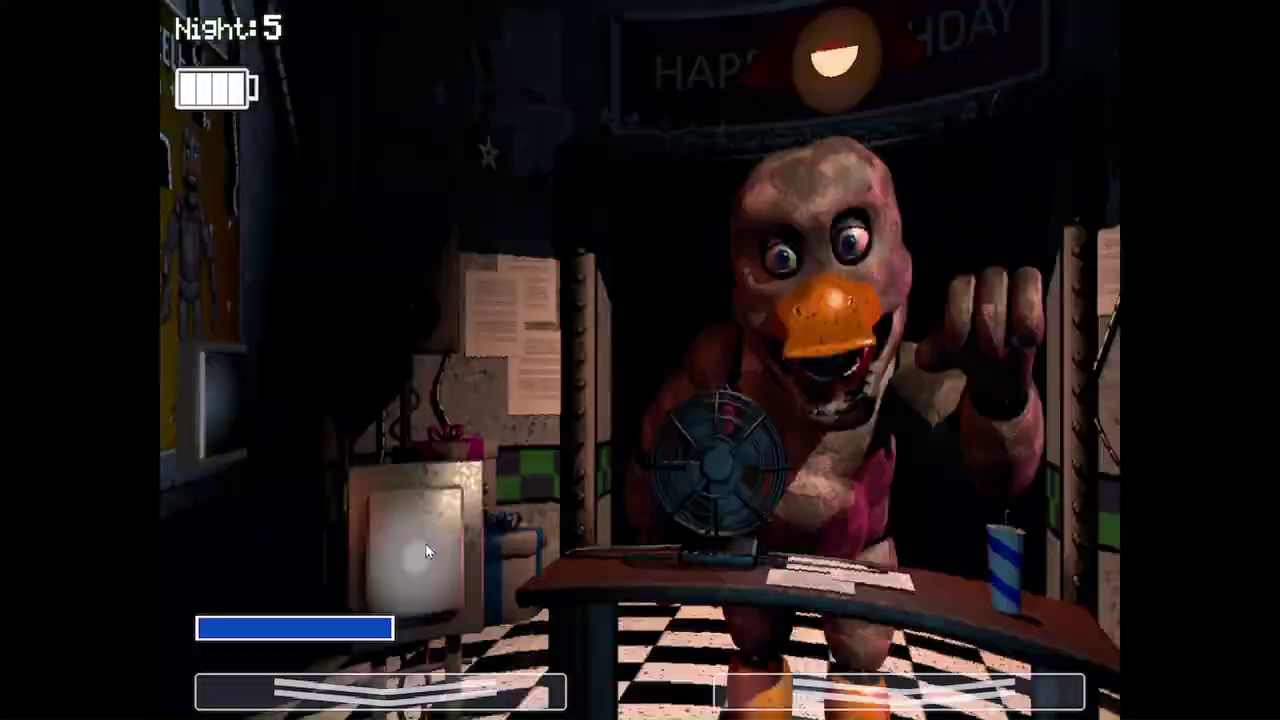
key("space")
key("space")
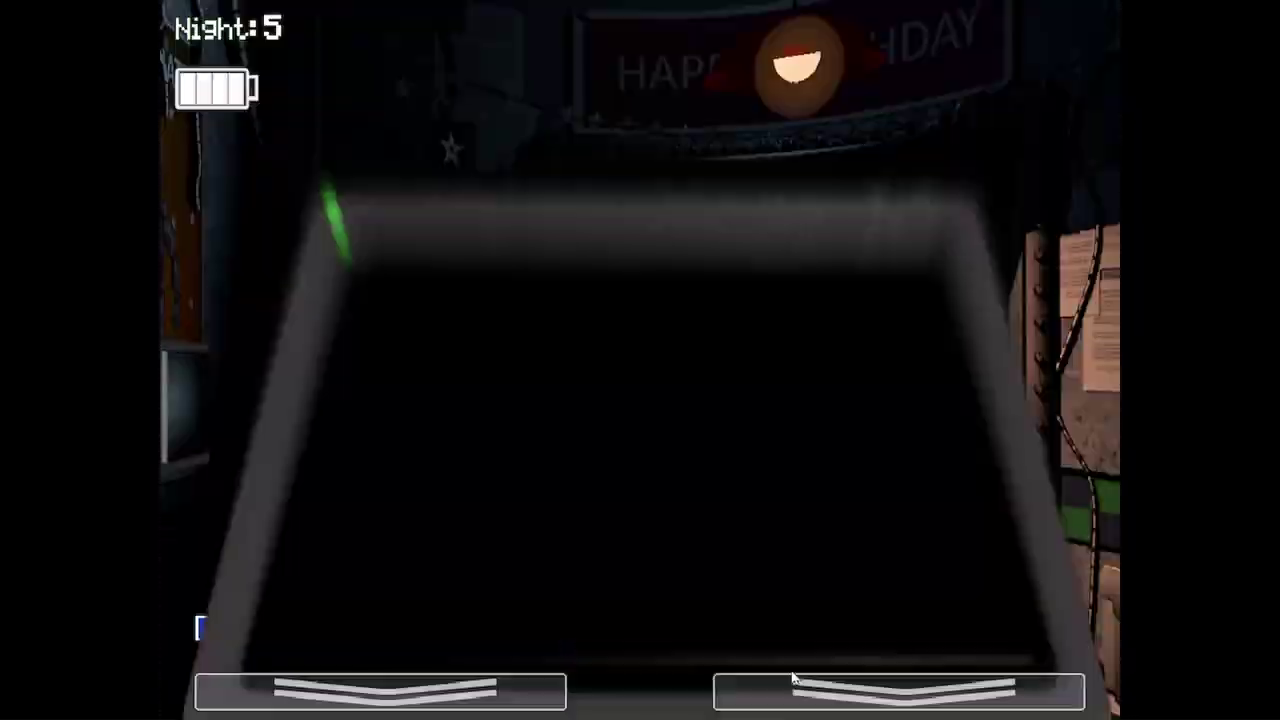
key("space")
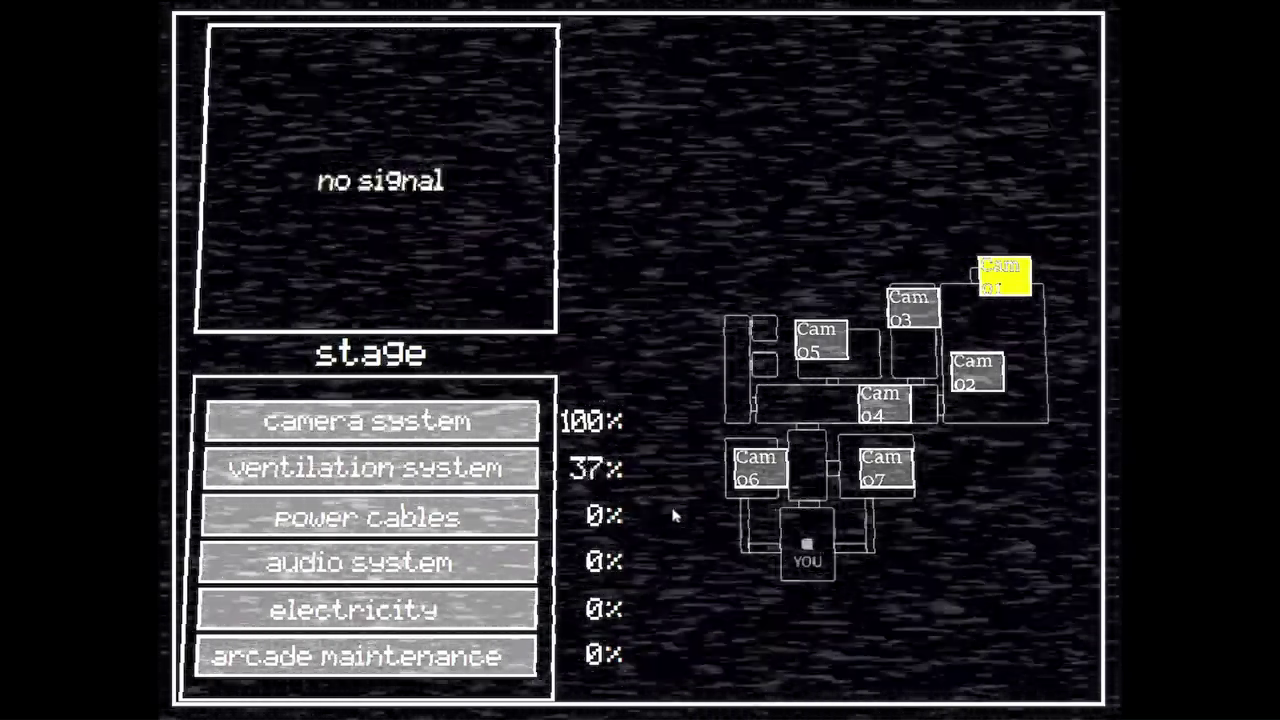
key("space")
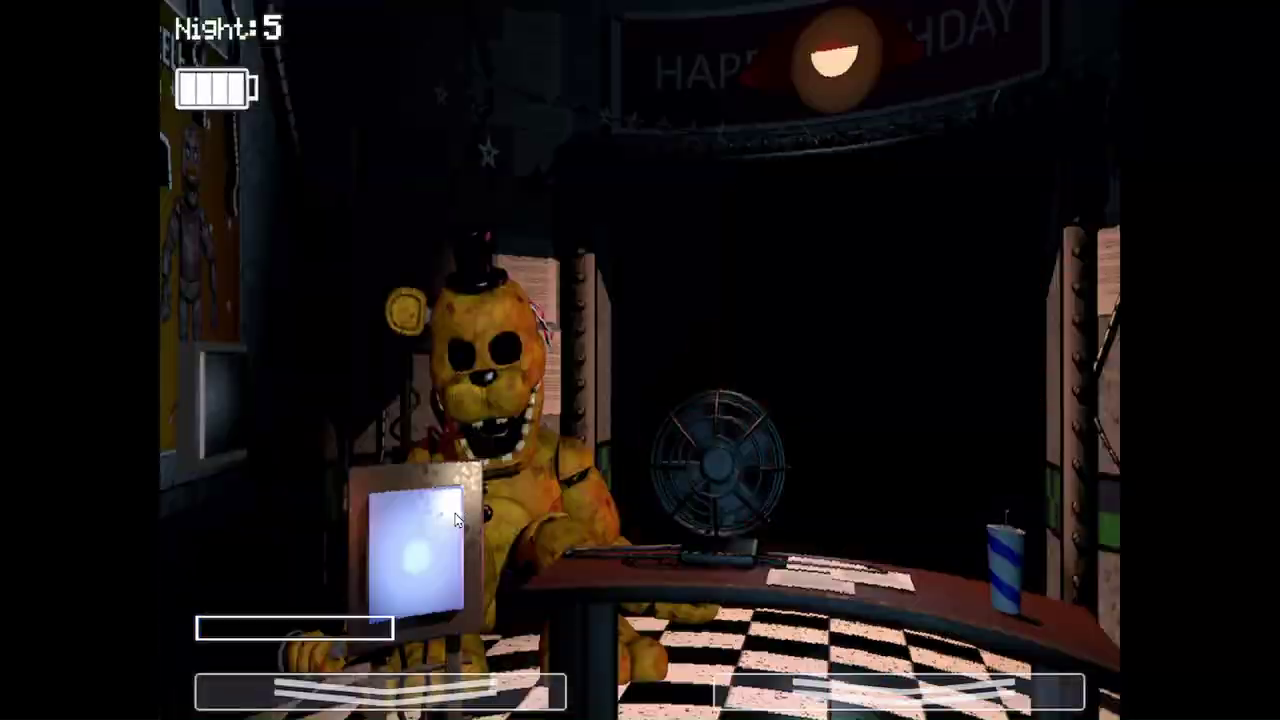
key("space")
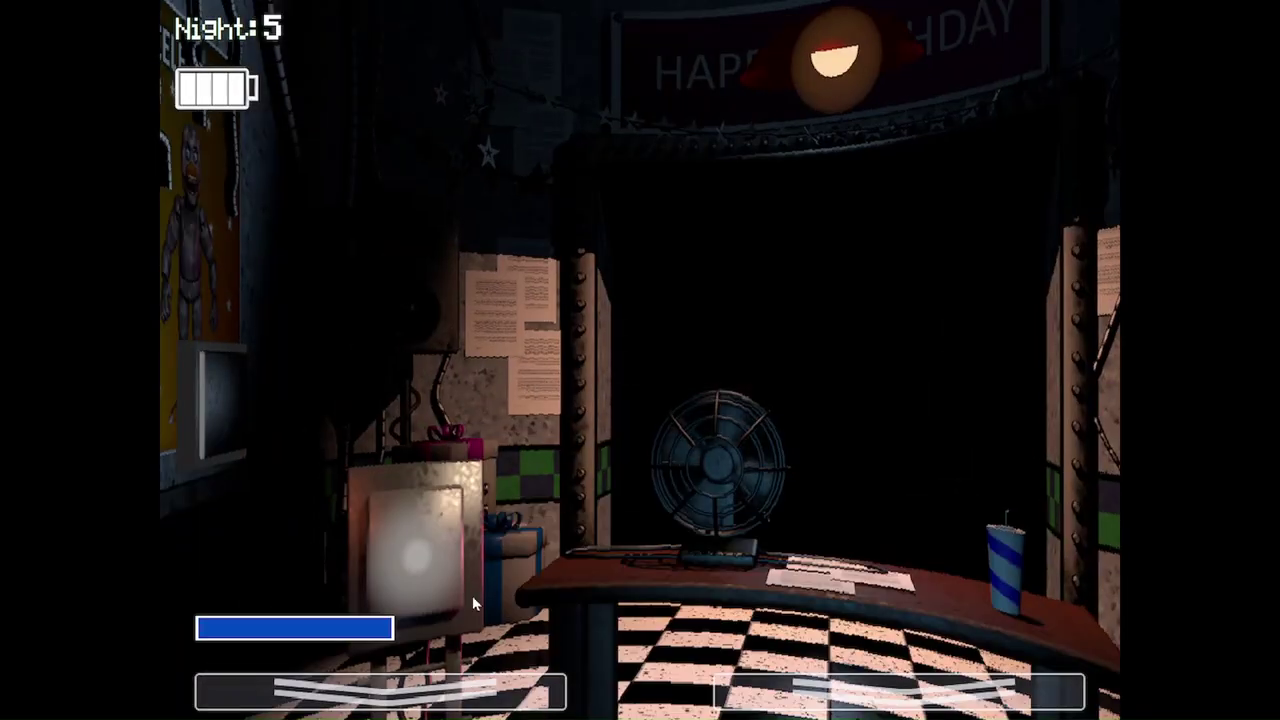
key("space")
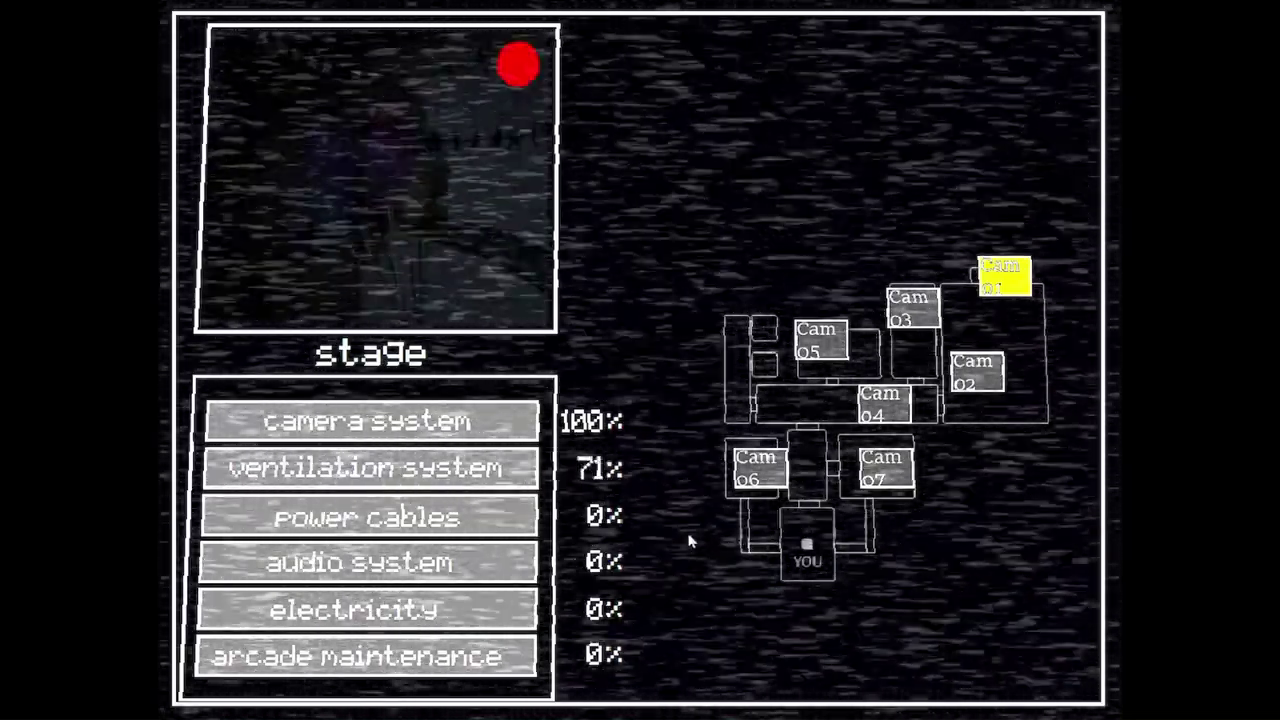
key("space")
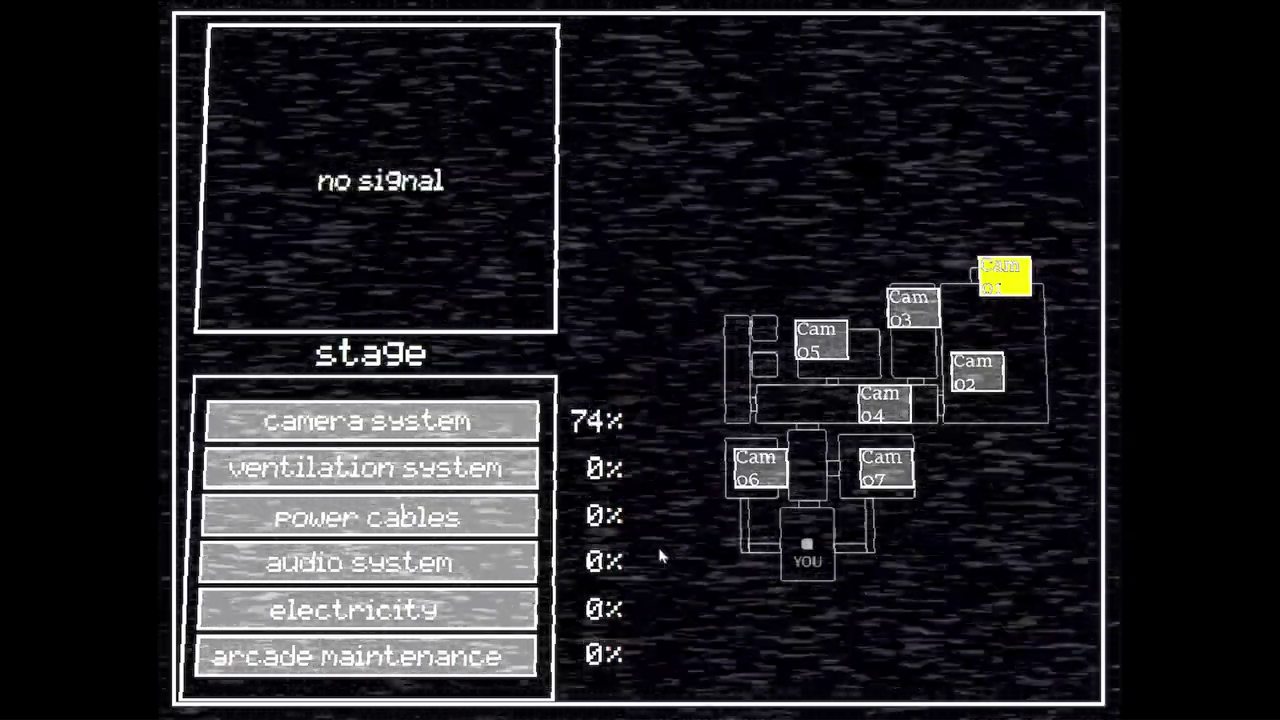
Flash the hallway to drive Foxy back, then resume ventilation repair
key("s")
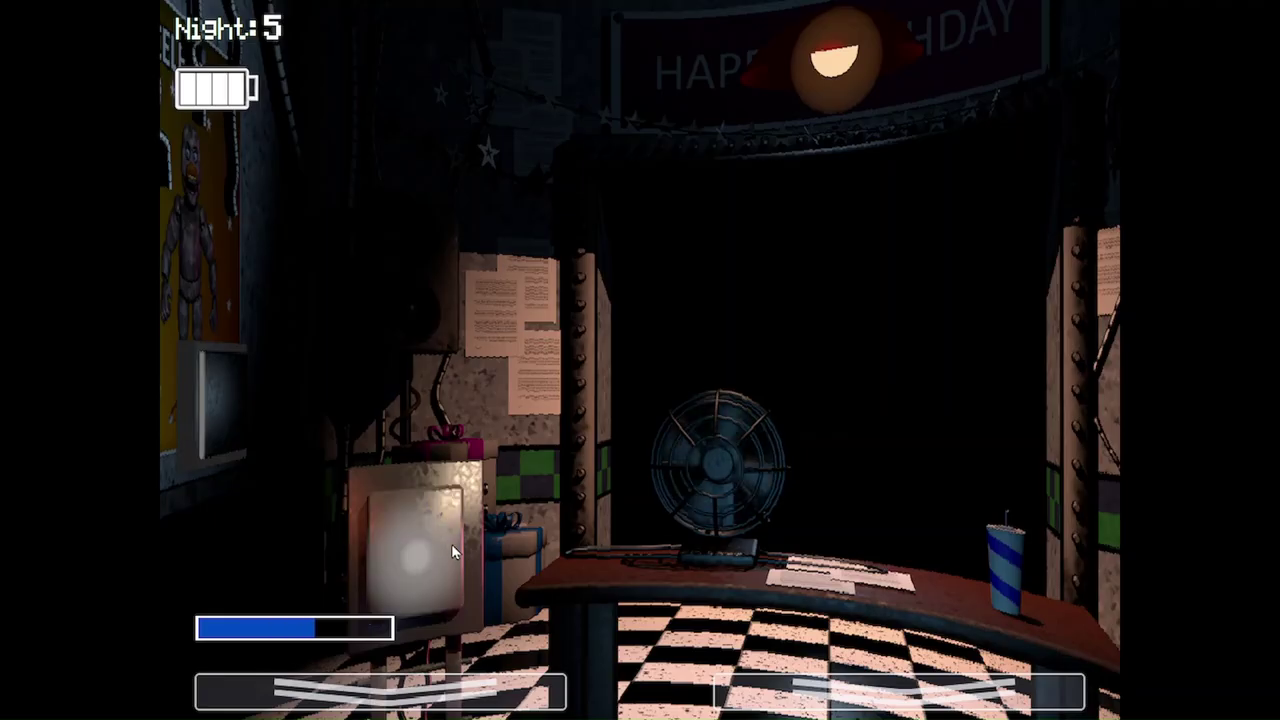
key("ctrl")
key("ctrl")
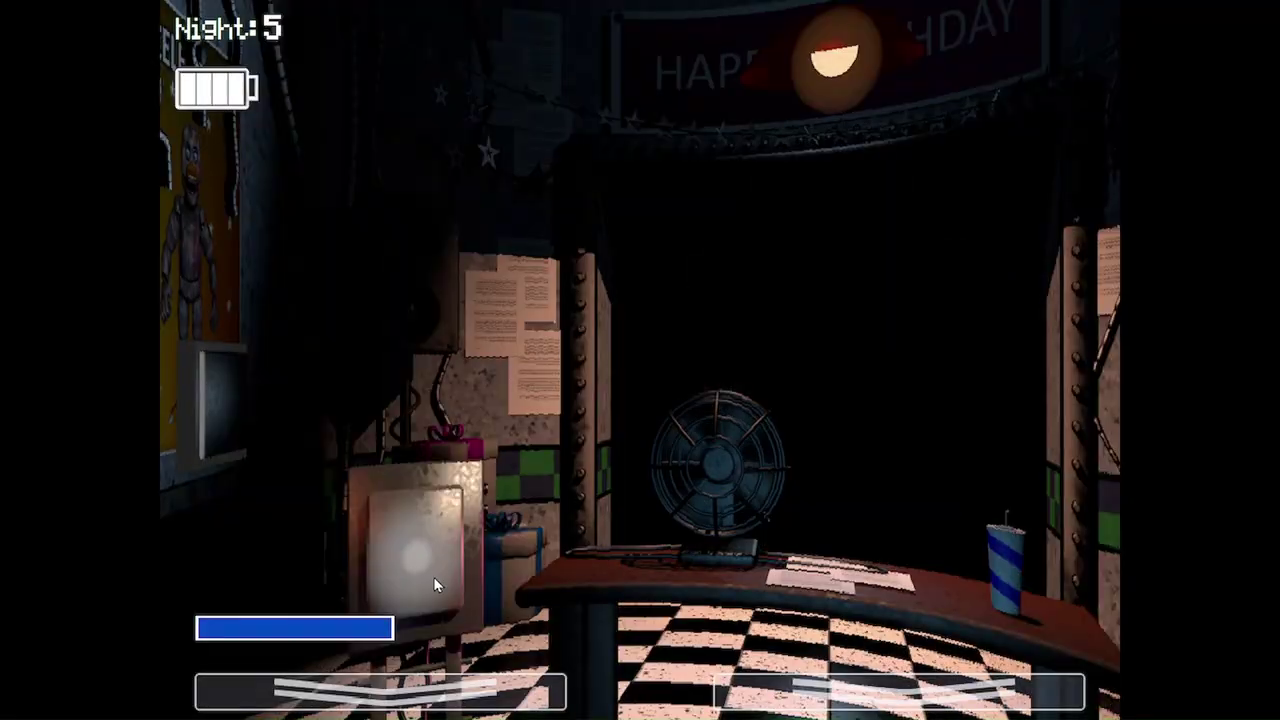
key("s")
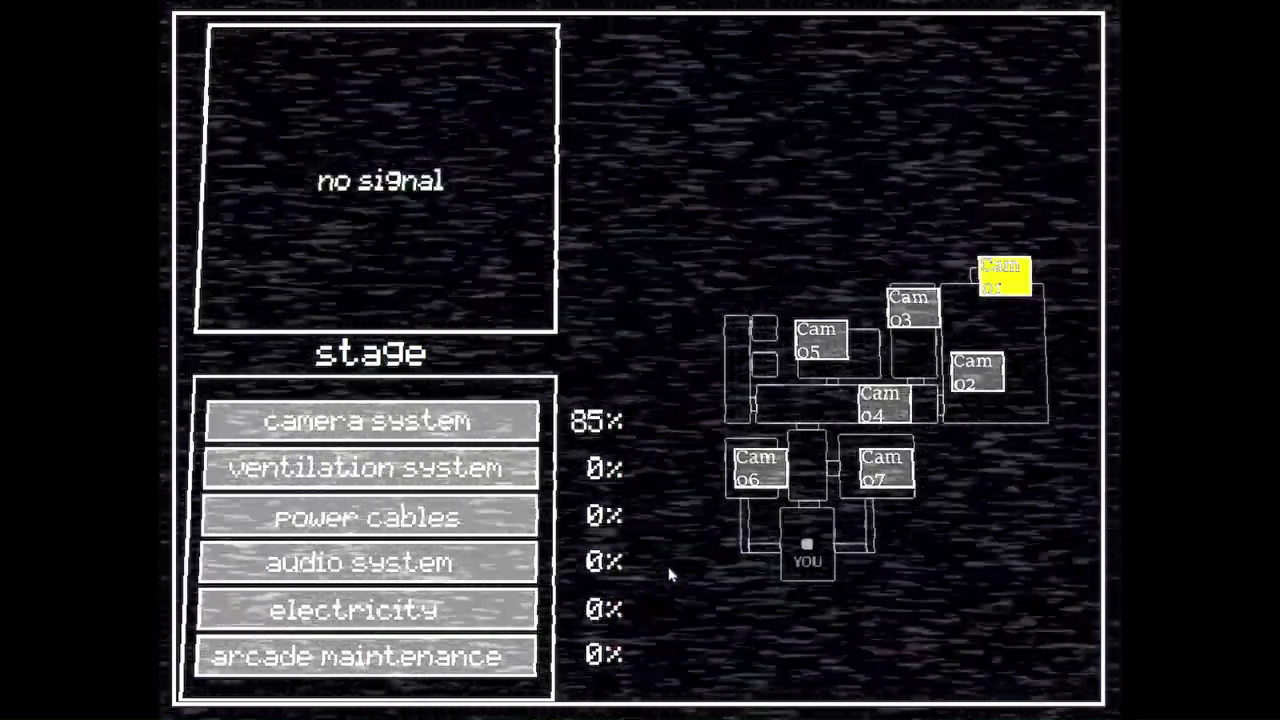
key("s")
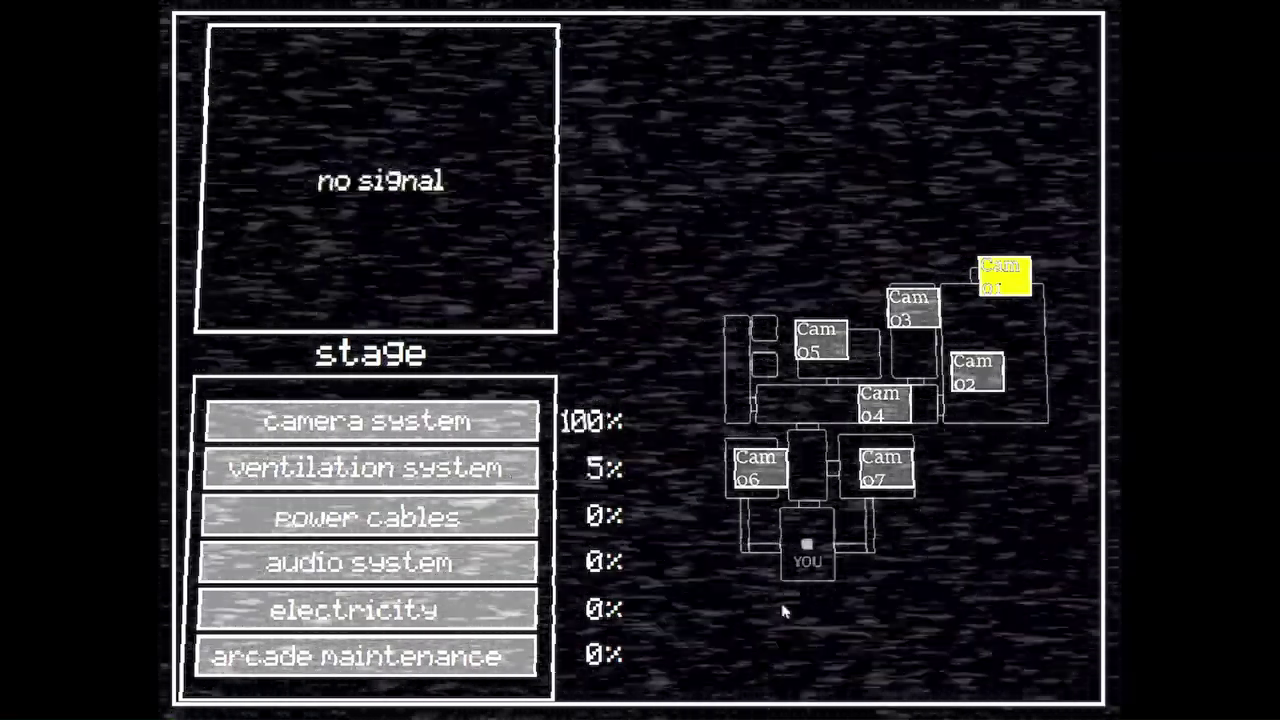
Dismiss Golden Freddy, resume repairs, and flash Foxy out of the hallway
key("s")
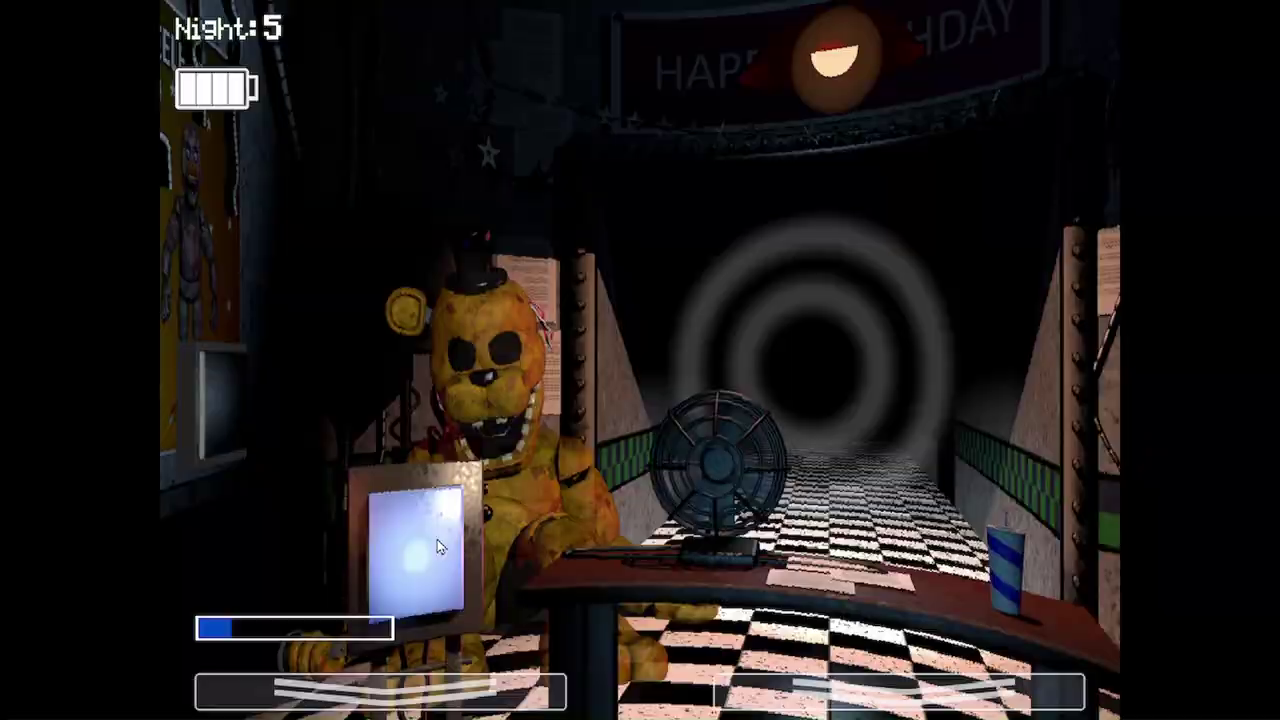
left_click(402, 538)
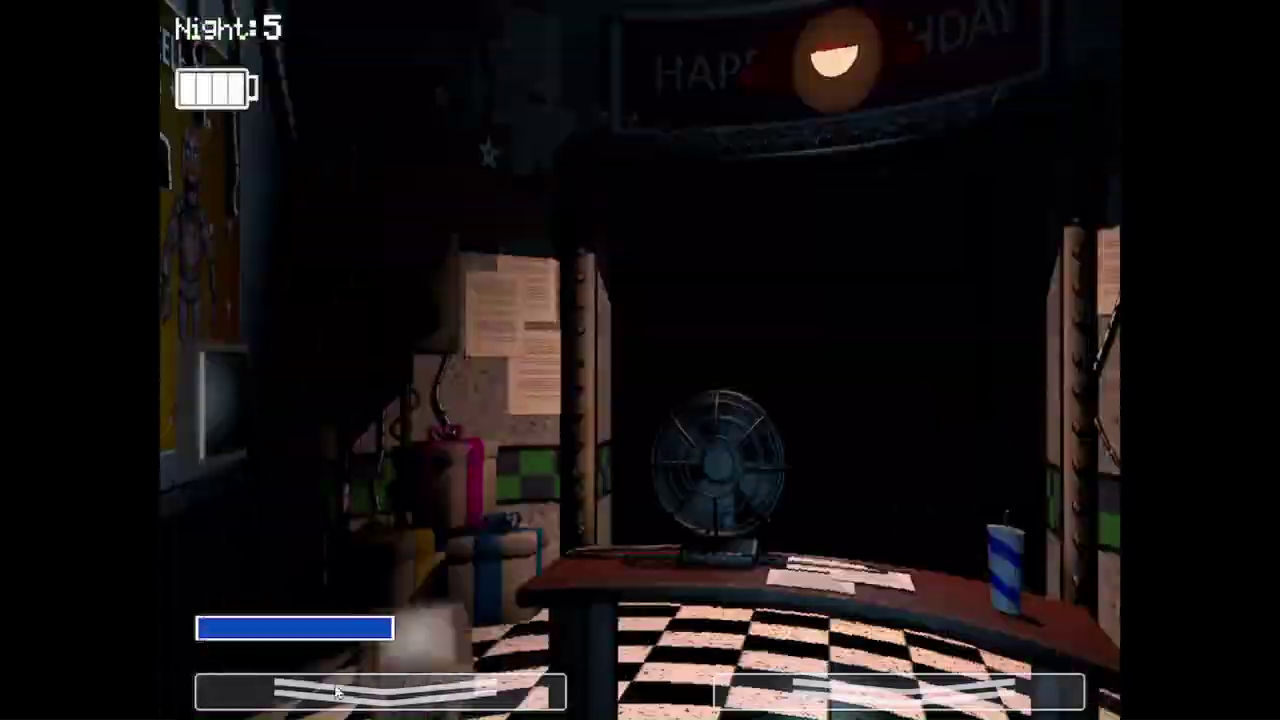
key("ctrl")
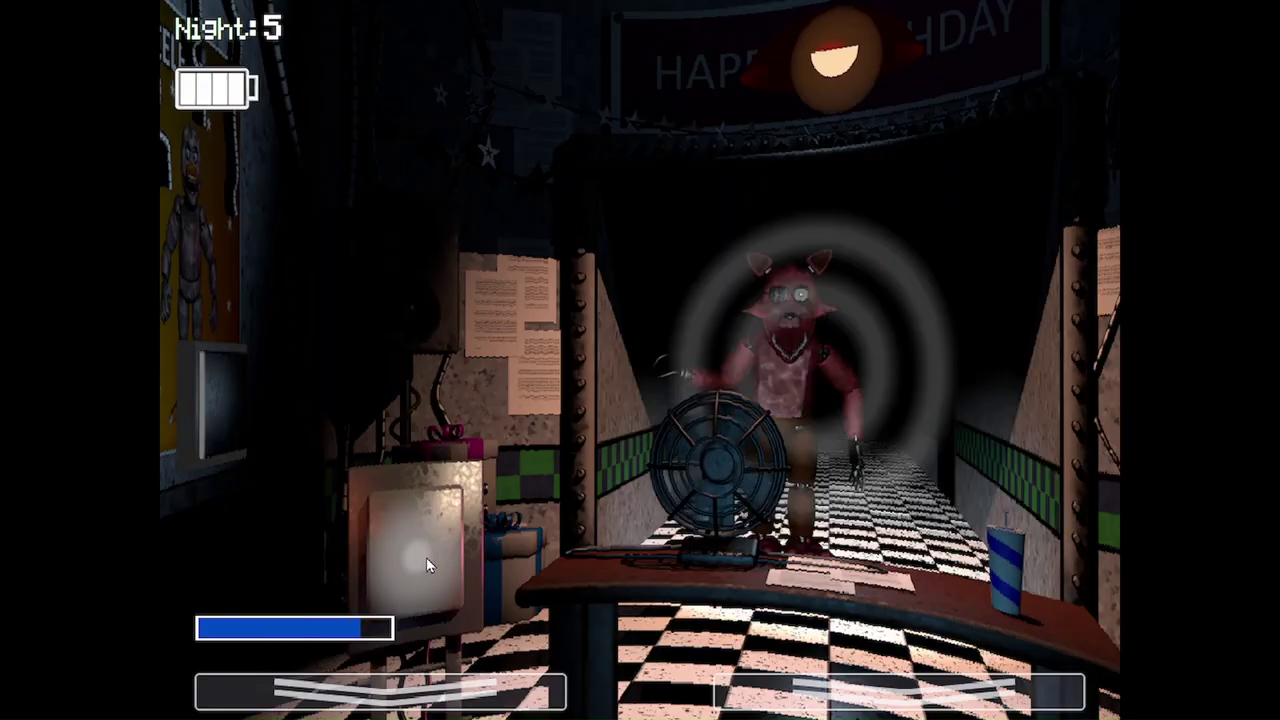
key("ctrl")
key("ctrl")
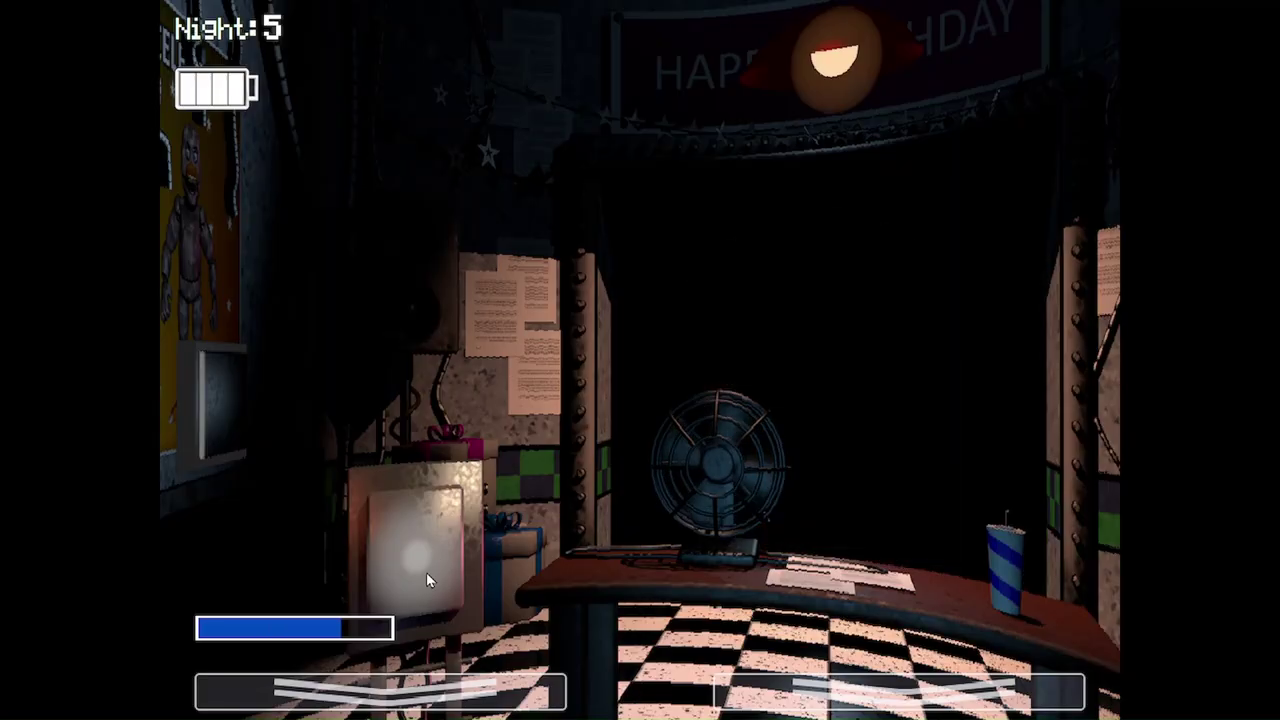
key("ctrl")
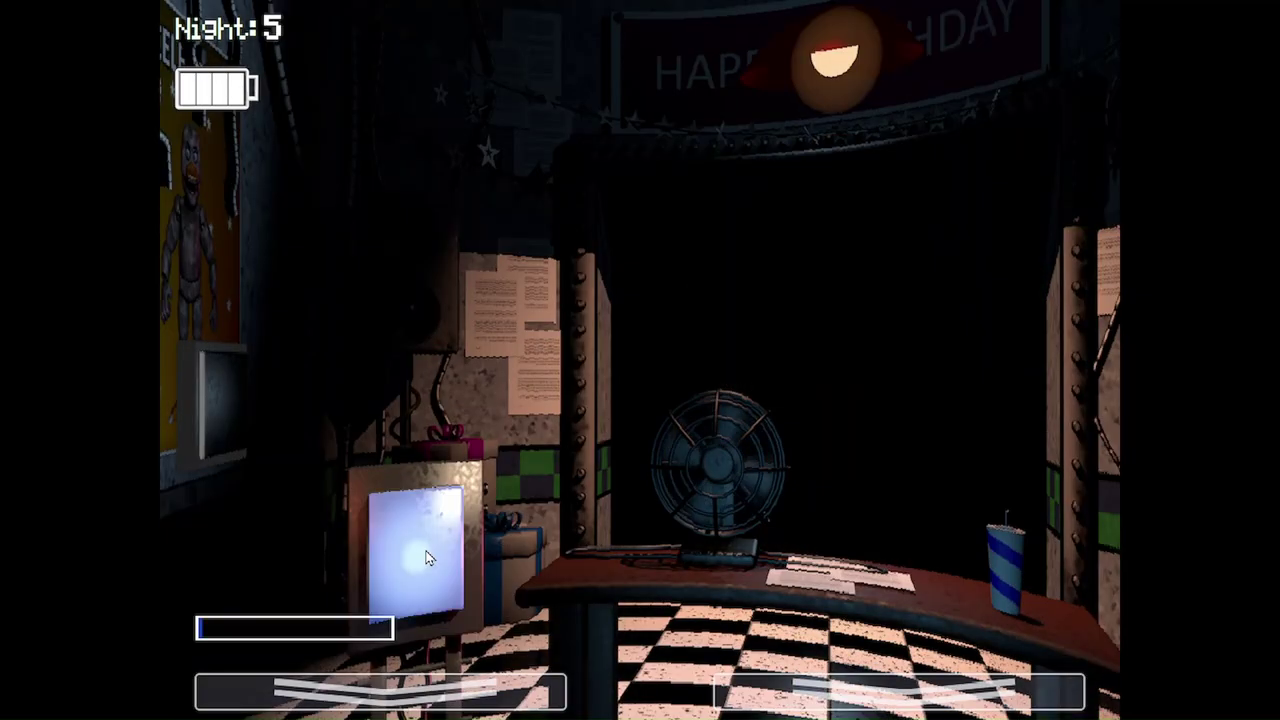
Alternate the repair panel and office view to advance ventilation repair
key("s")
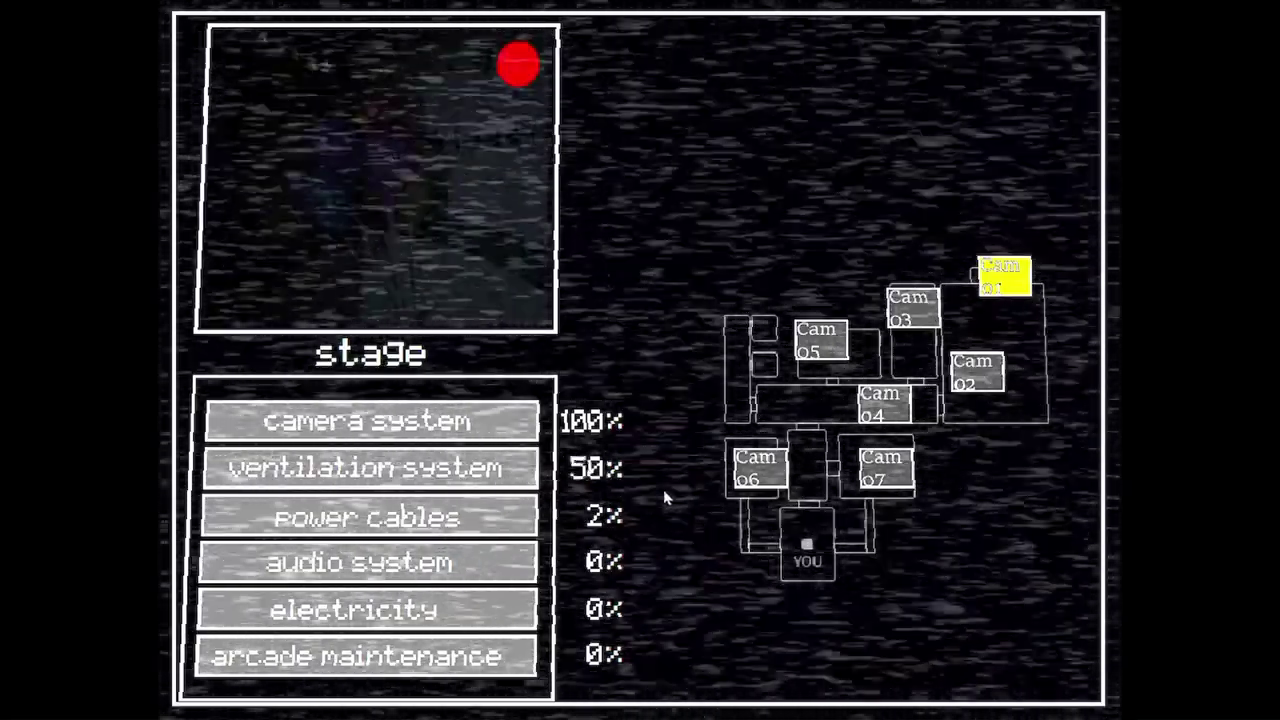
key("s")
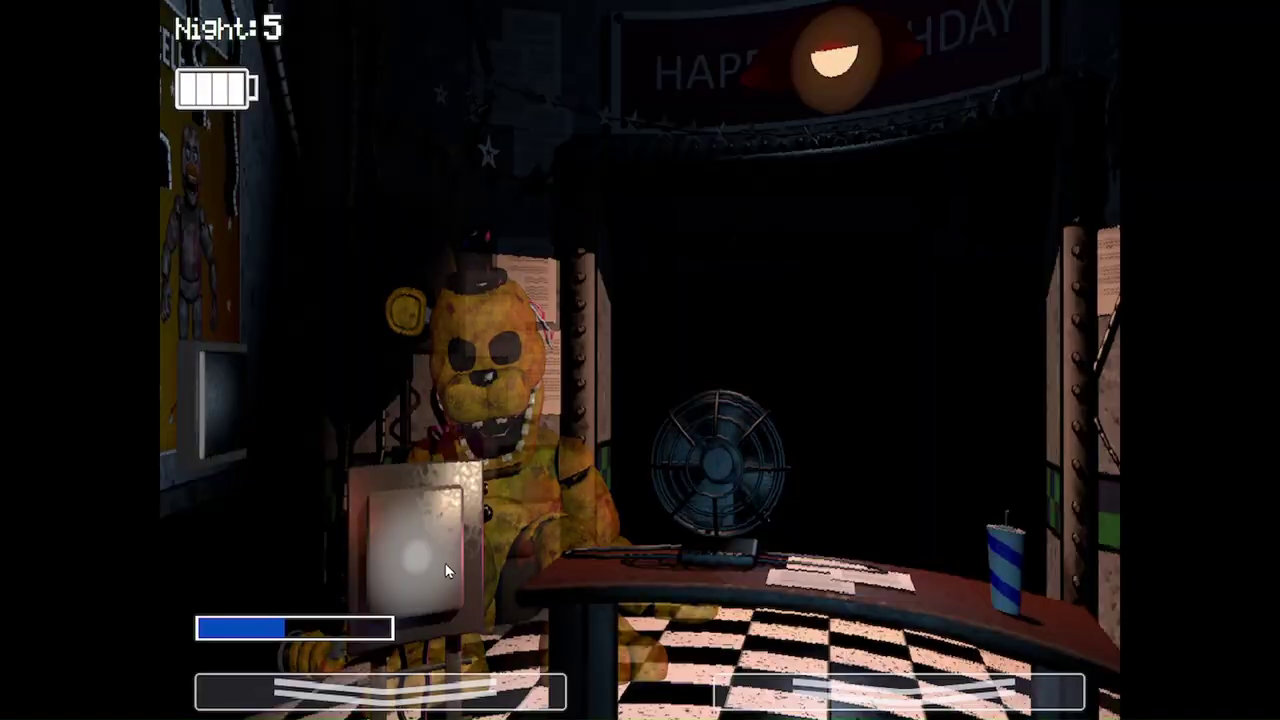
key("s")
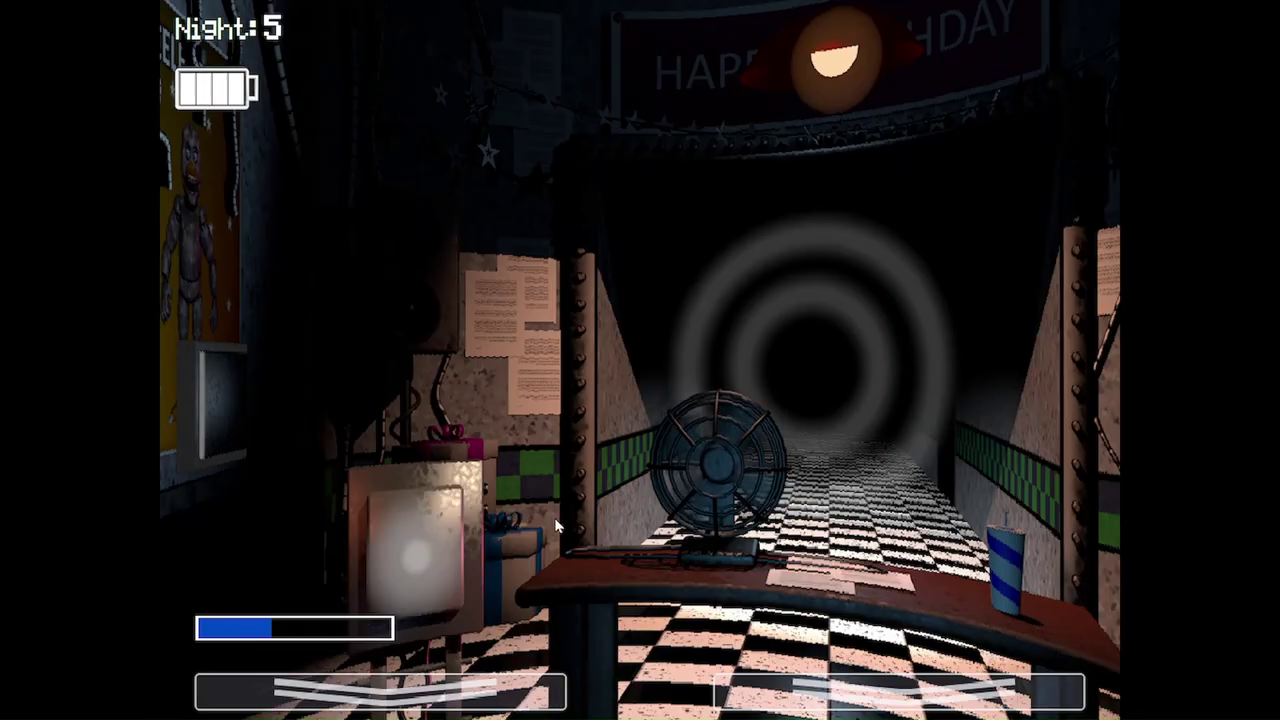
key("s")
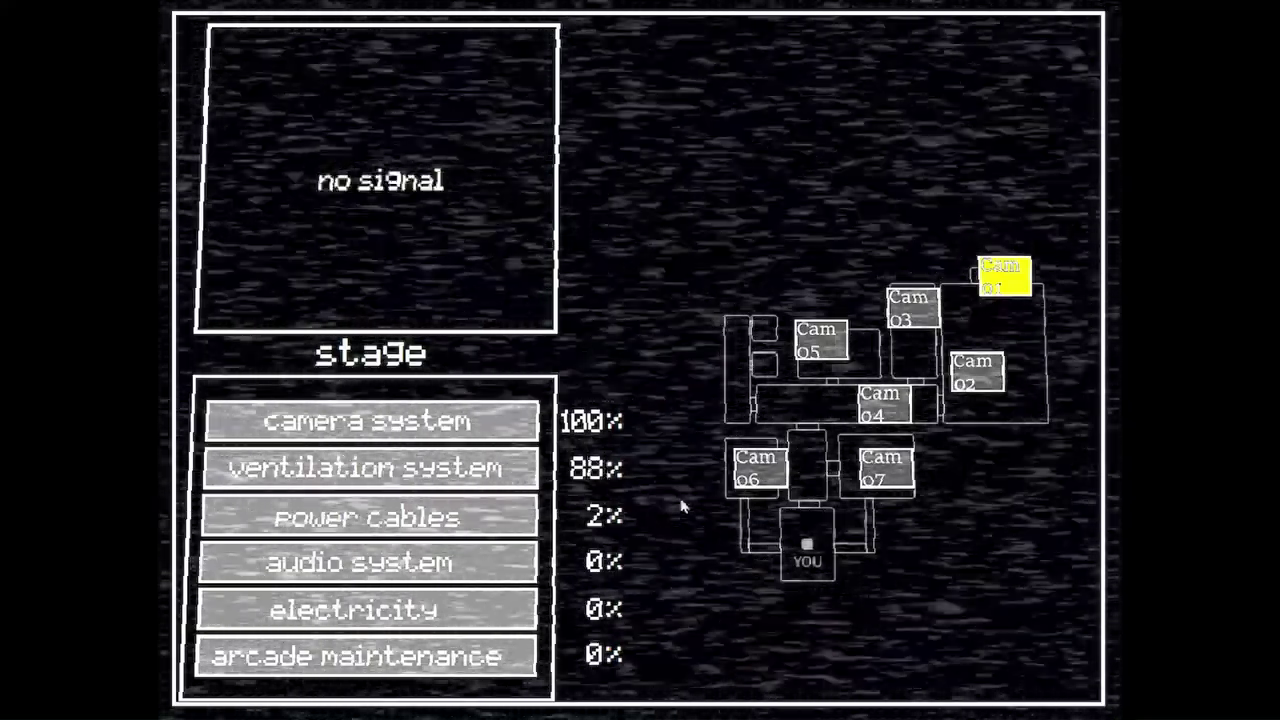
key("s")
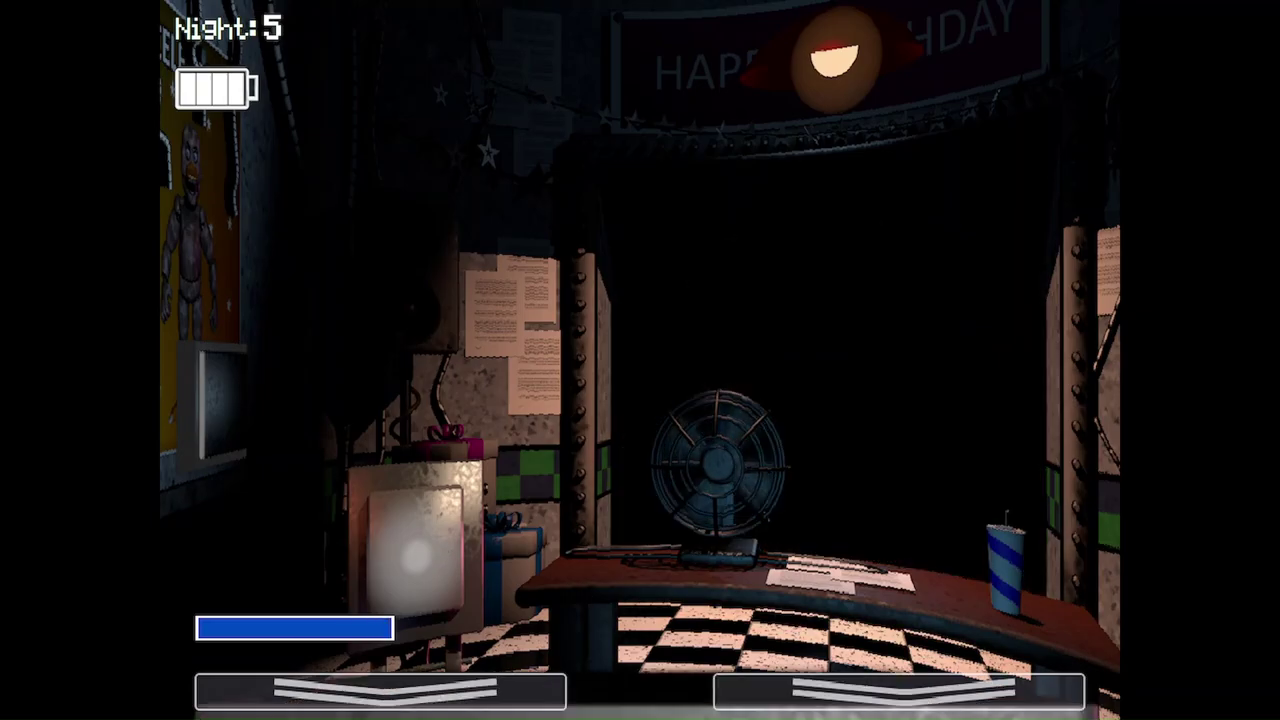
Keep switching between systems panel and office as repairs move to power cables
left_click(380, 690)
left_click(715, 505)
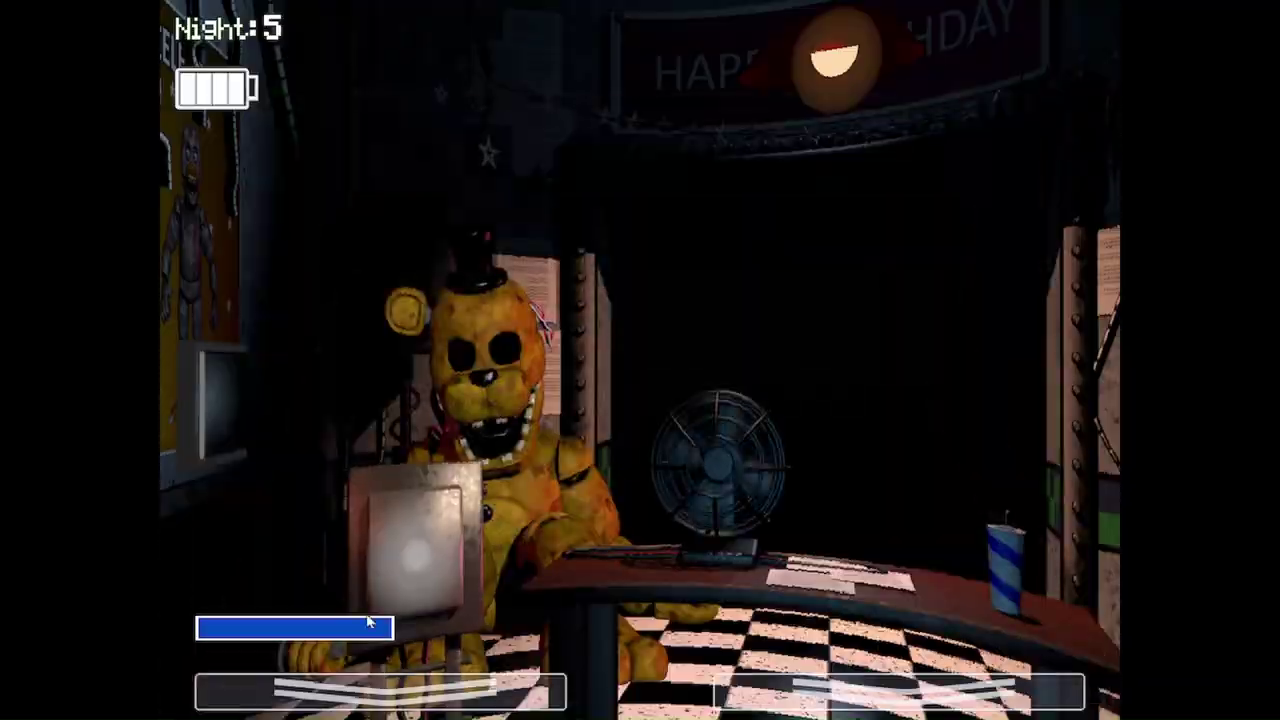
left_click(432, 540)
left_click(380, 690)
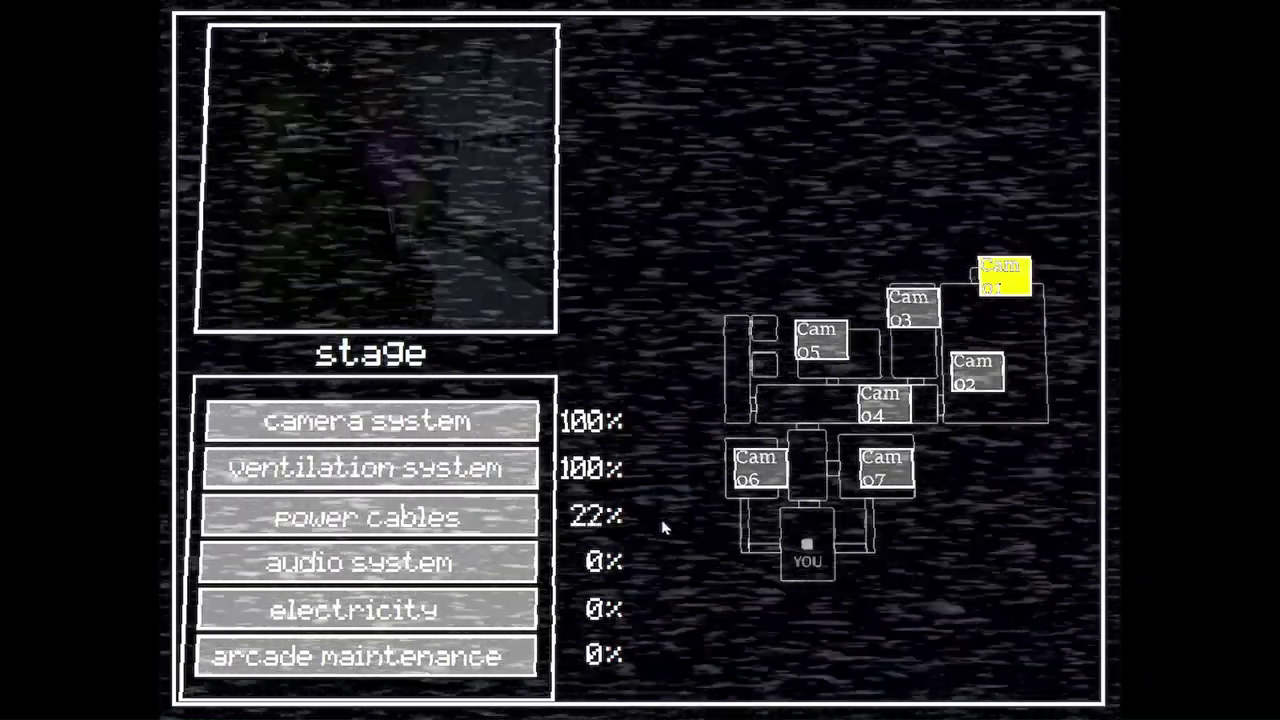
left_click(665, 527)
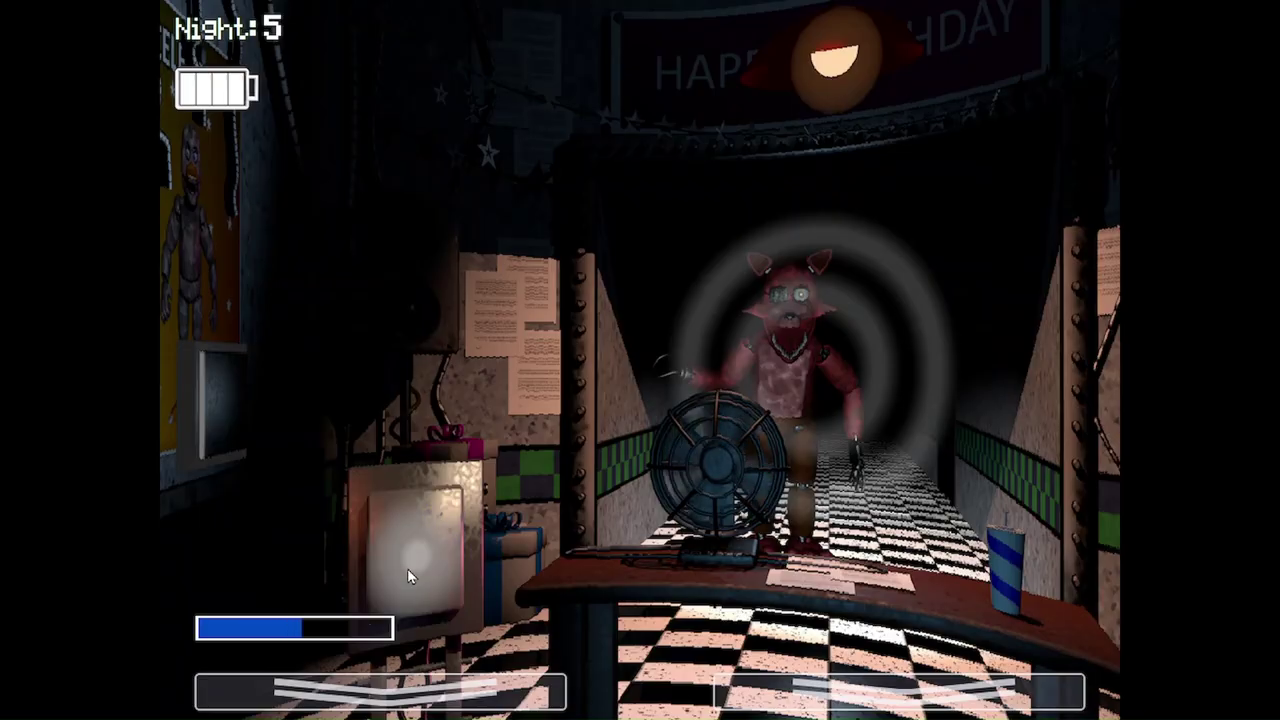
Flash the hallway at Foxy and refill the music box meter
key("ctrl")
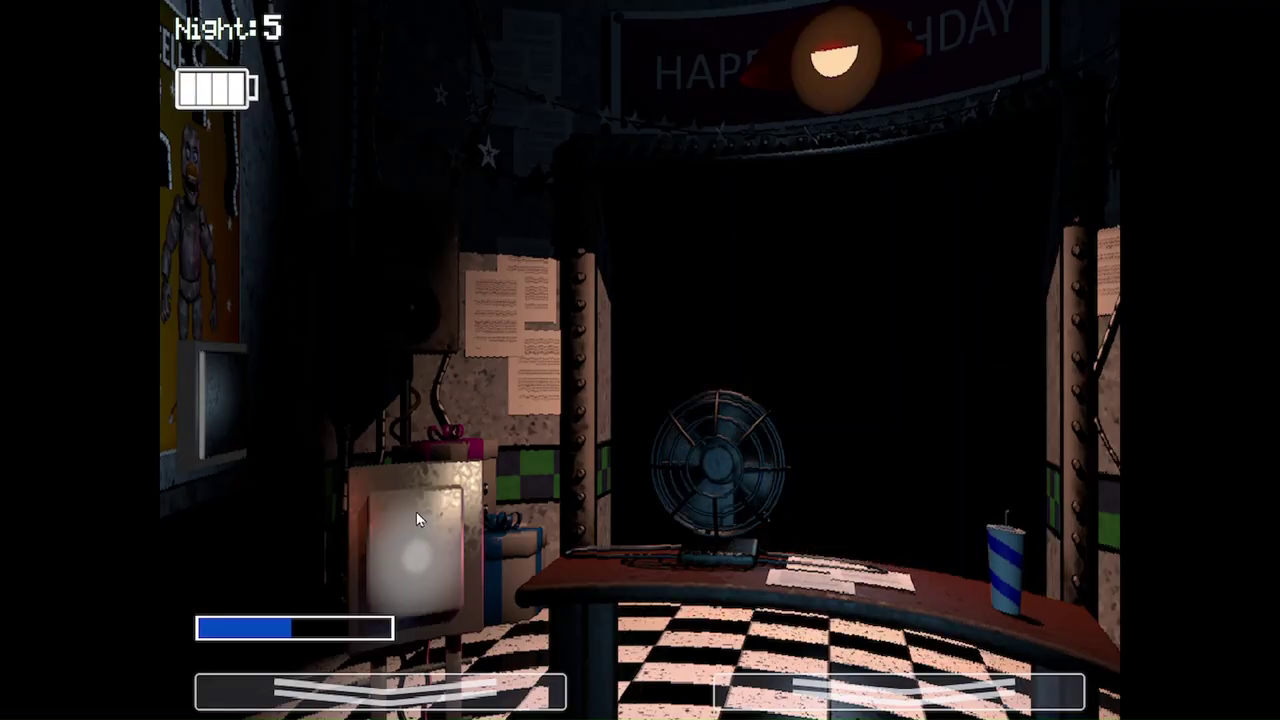
key("s")
key("s")
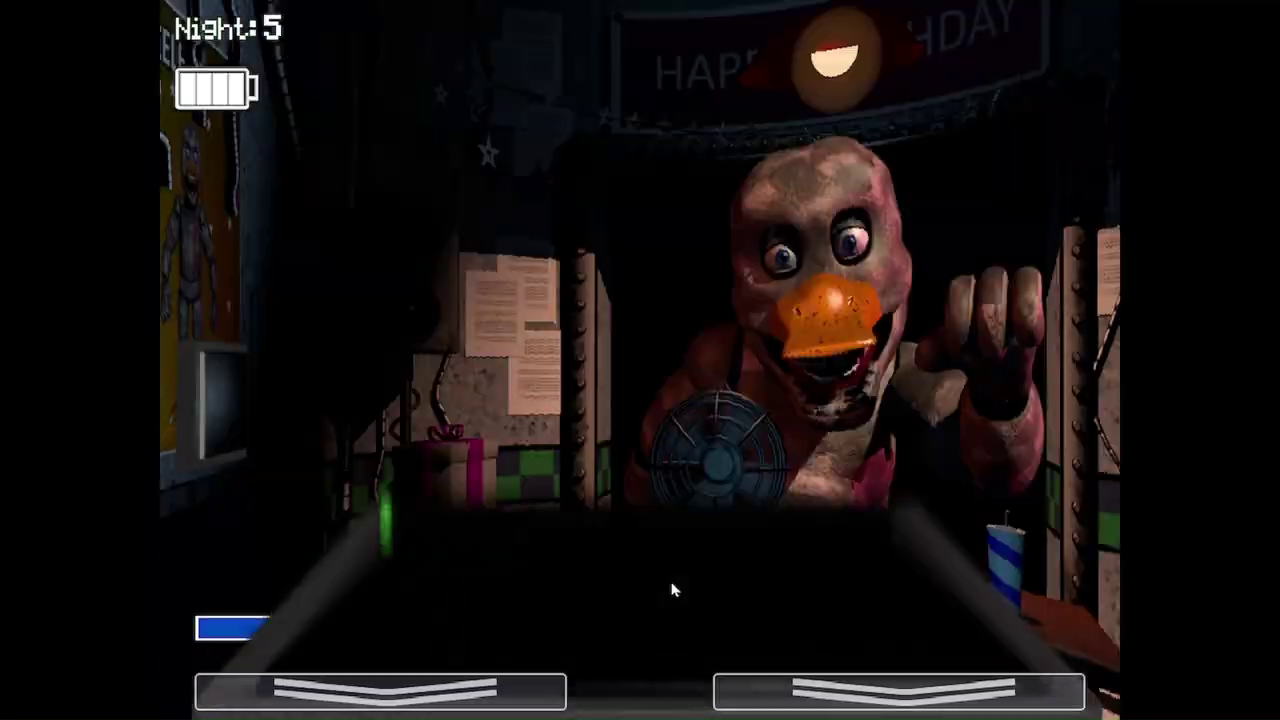
key("s")
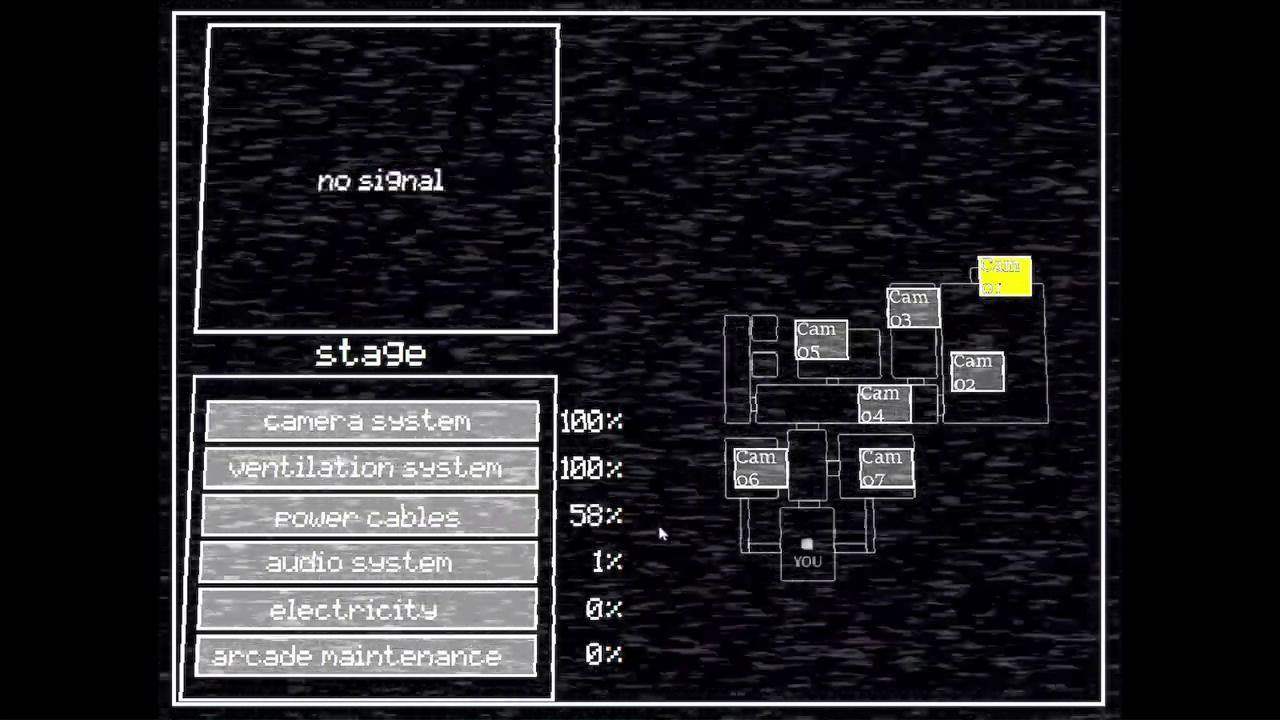
Flash the hallway between quick returns to the repair panel
key("s")
key("ctrl")
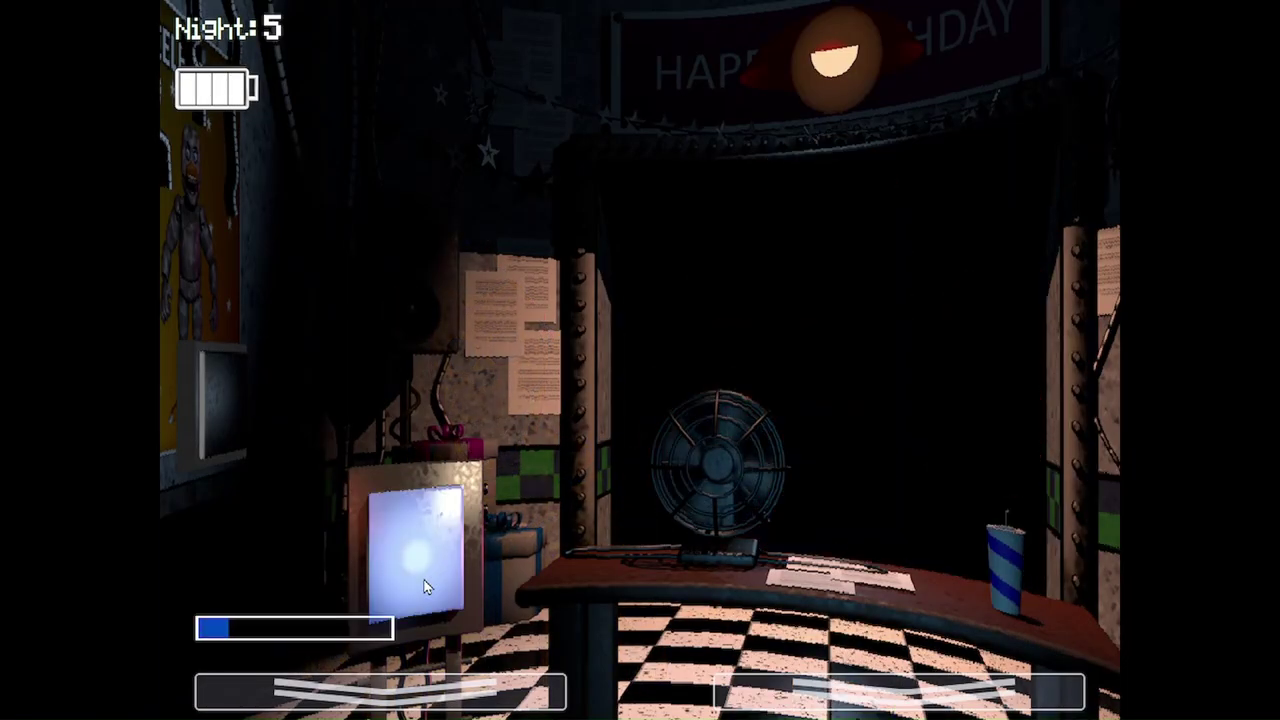
key("s")
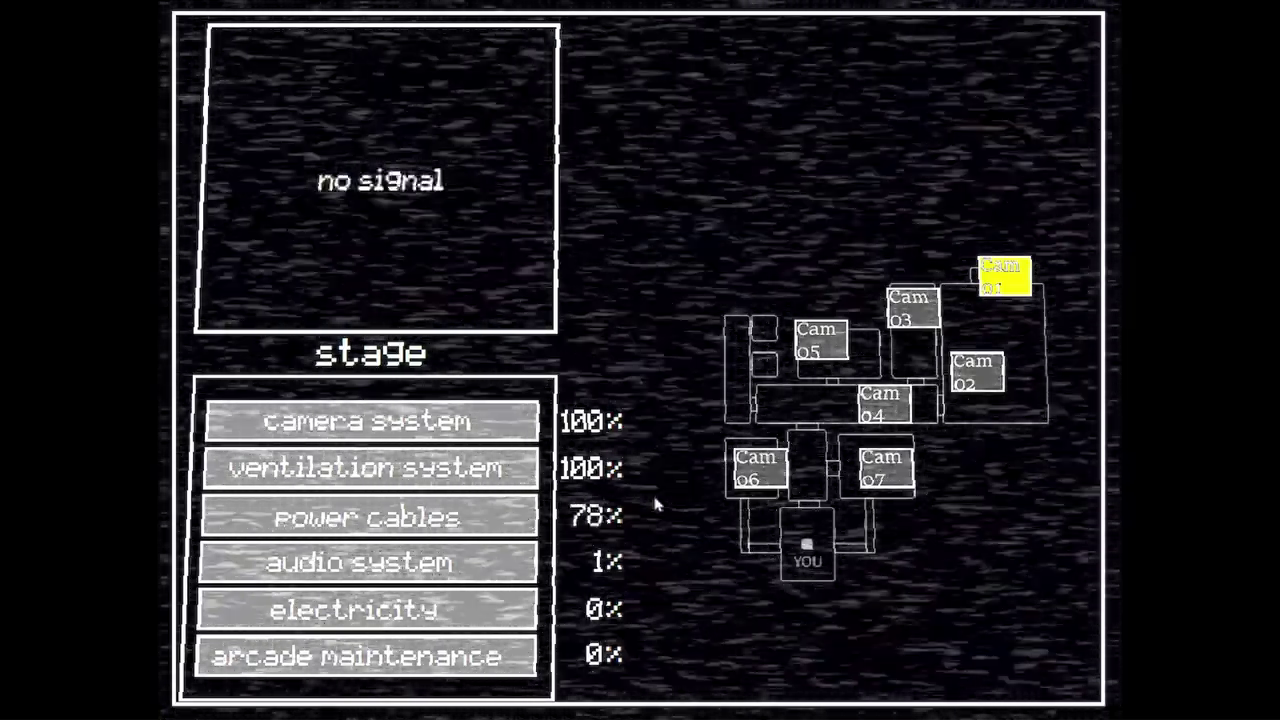
key("s")
key("ctrl")
key("s")
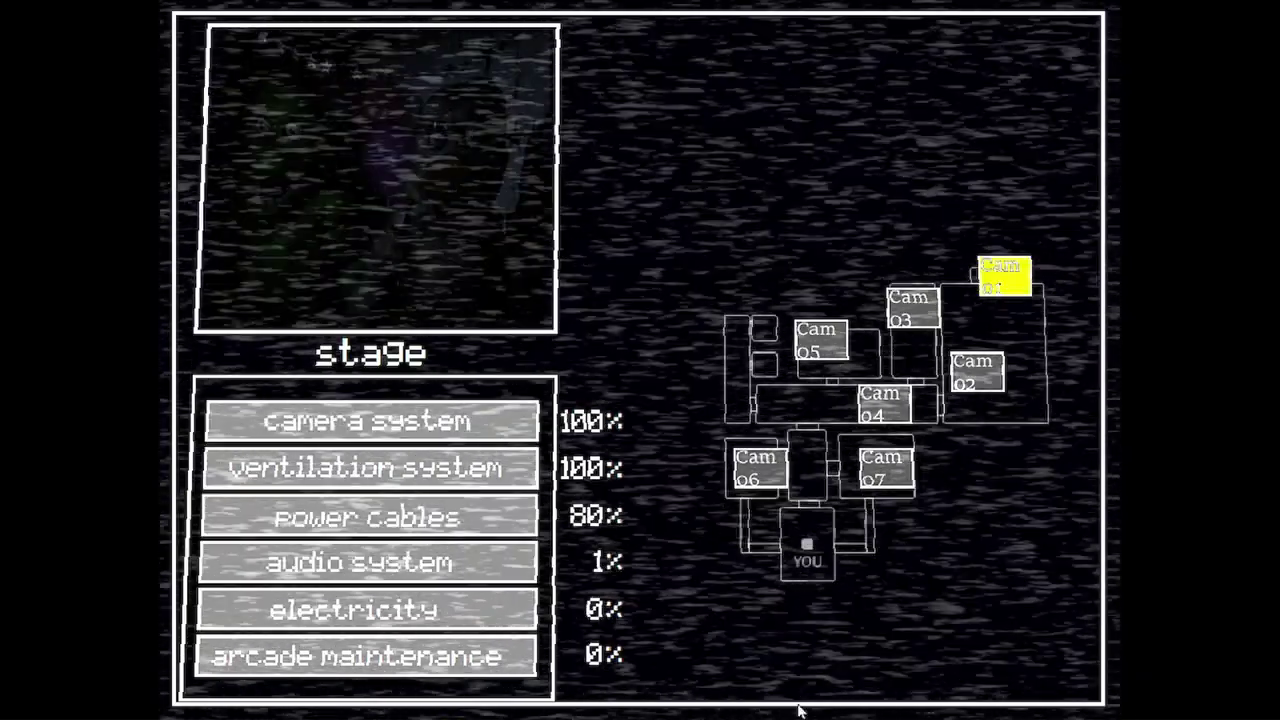
key("s")
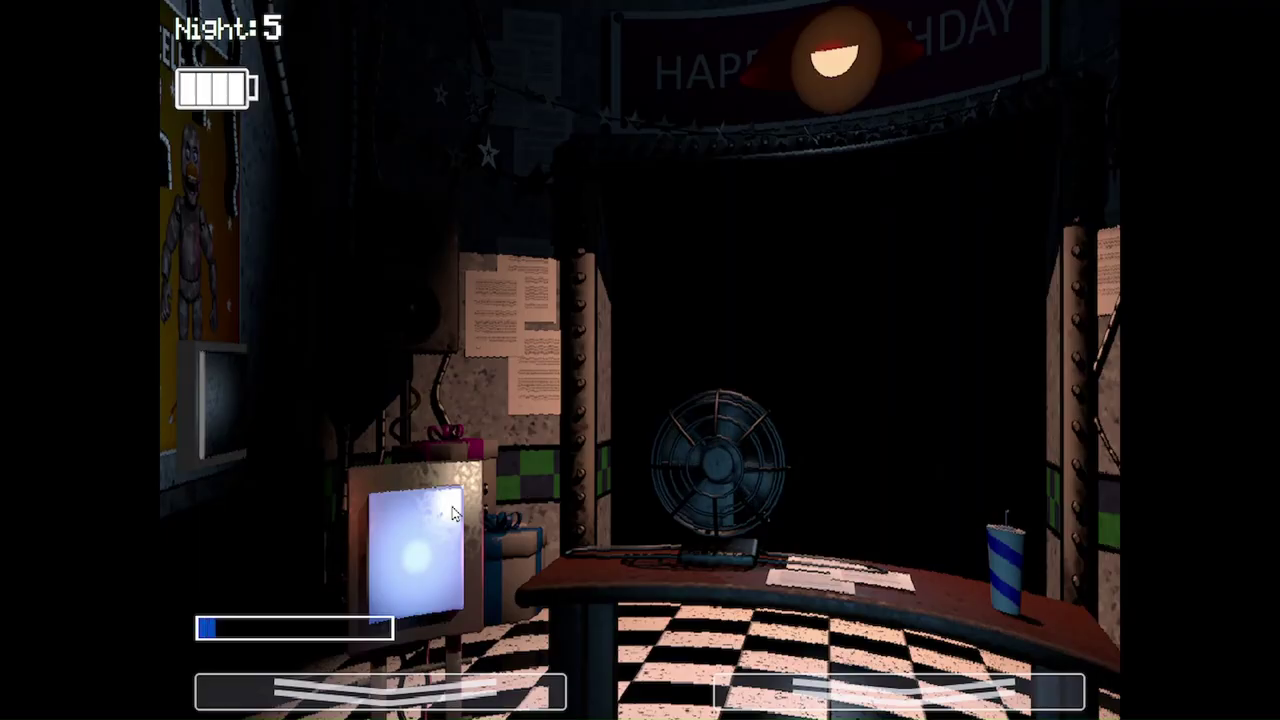
Wind the music box, flash Foxy, and finish power cables at 100%
left_click(430, 550)
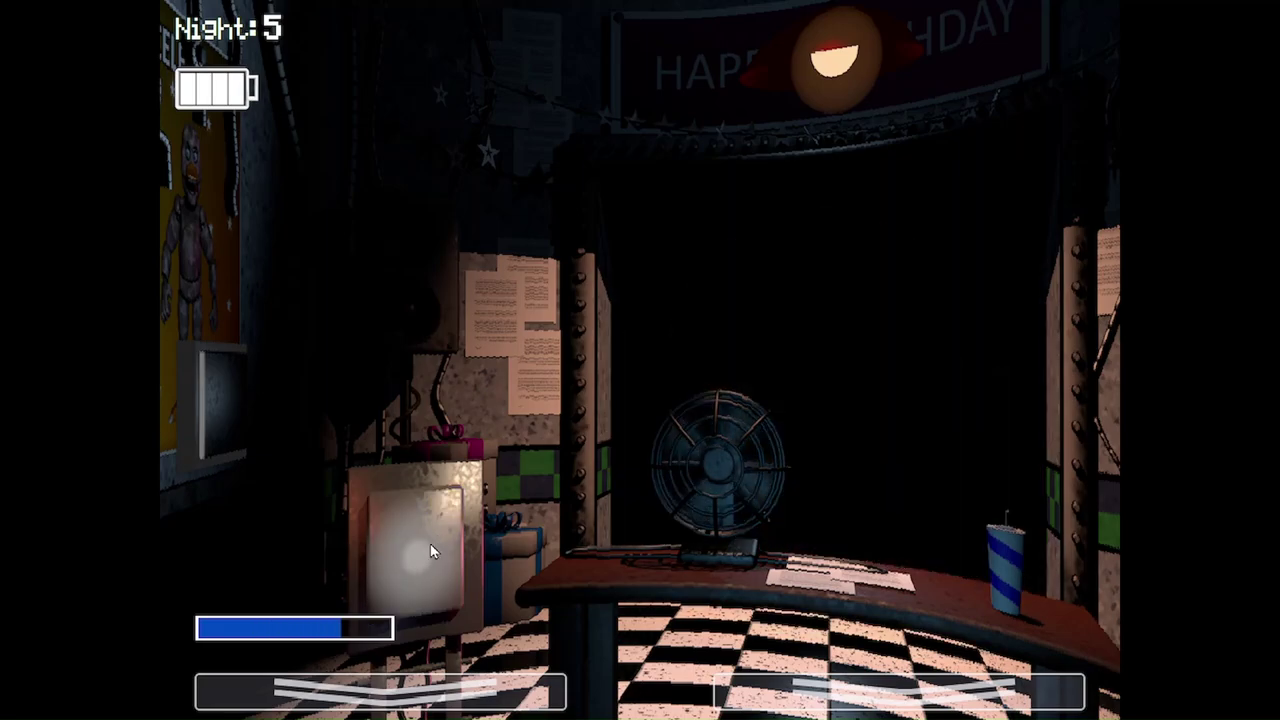
key("ctrl")
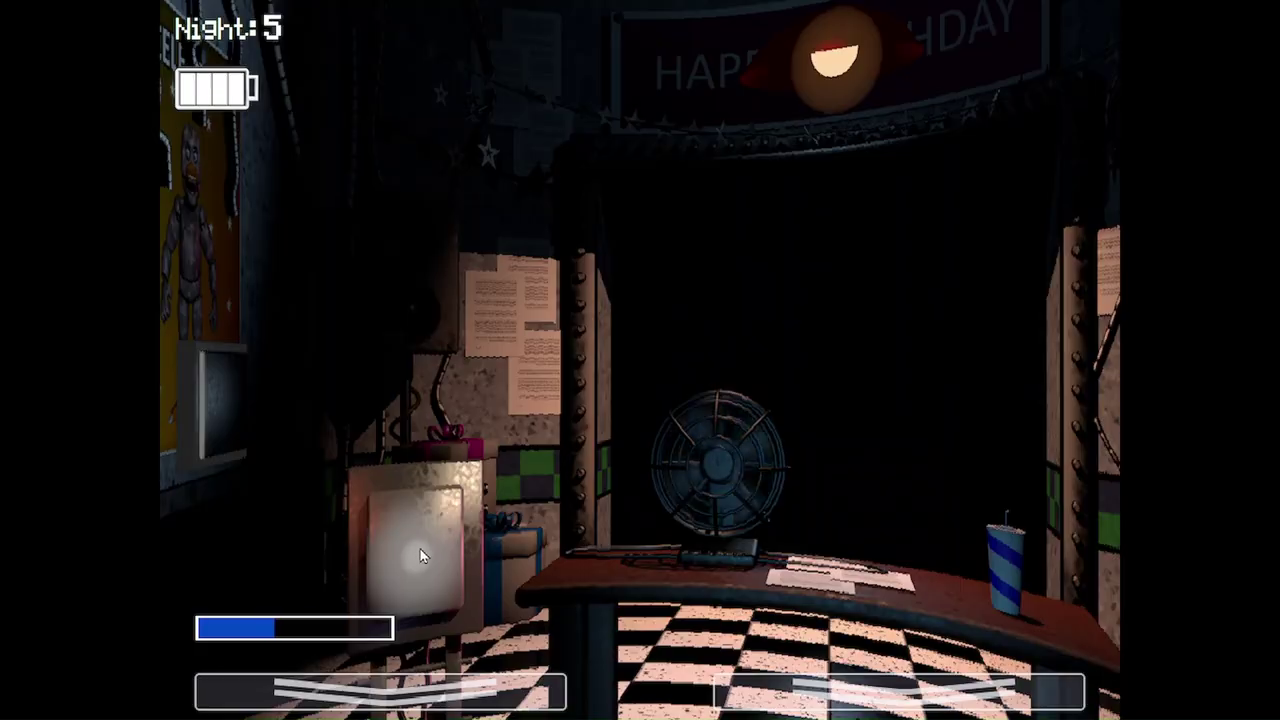
left_click(420, 557)
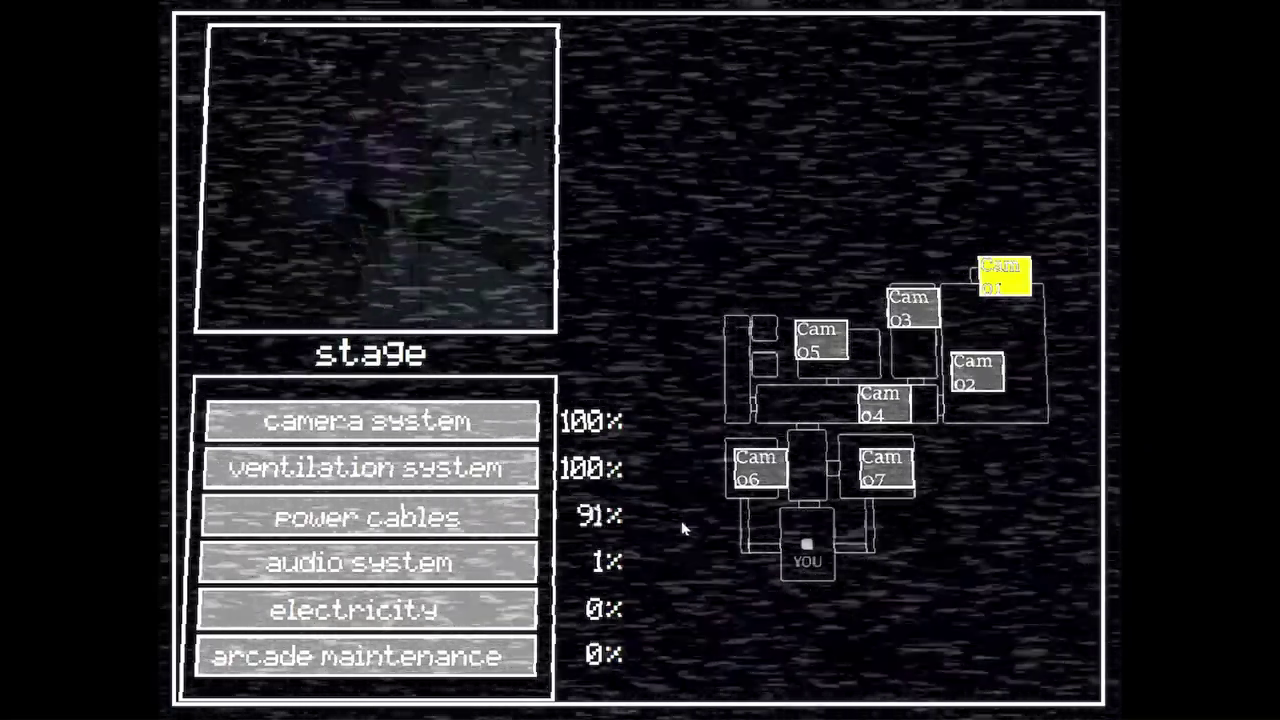
right_click(685, 512)
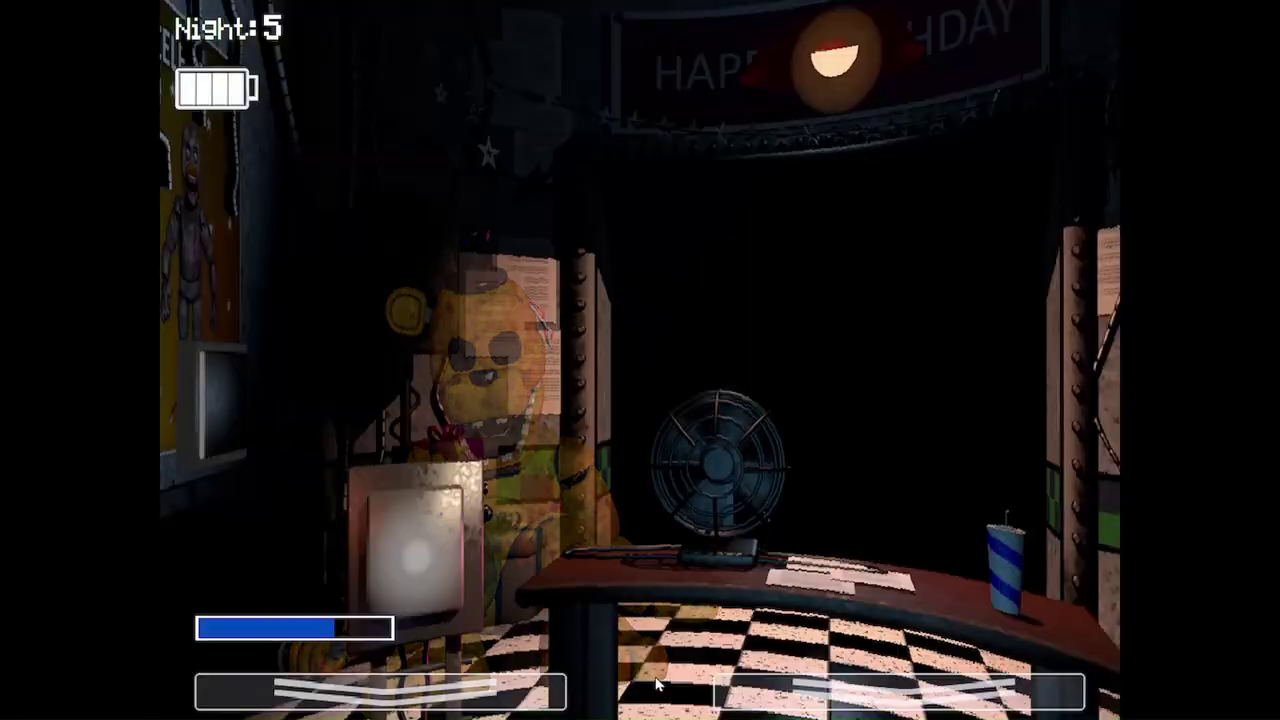
left_click(657, 684)
right_click(697, 576)
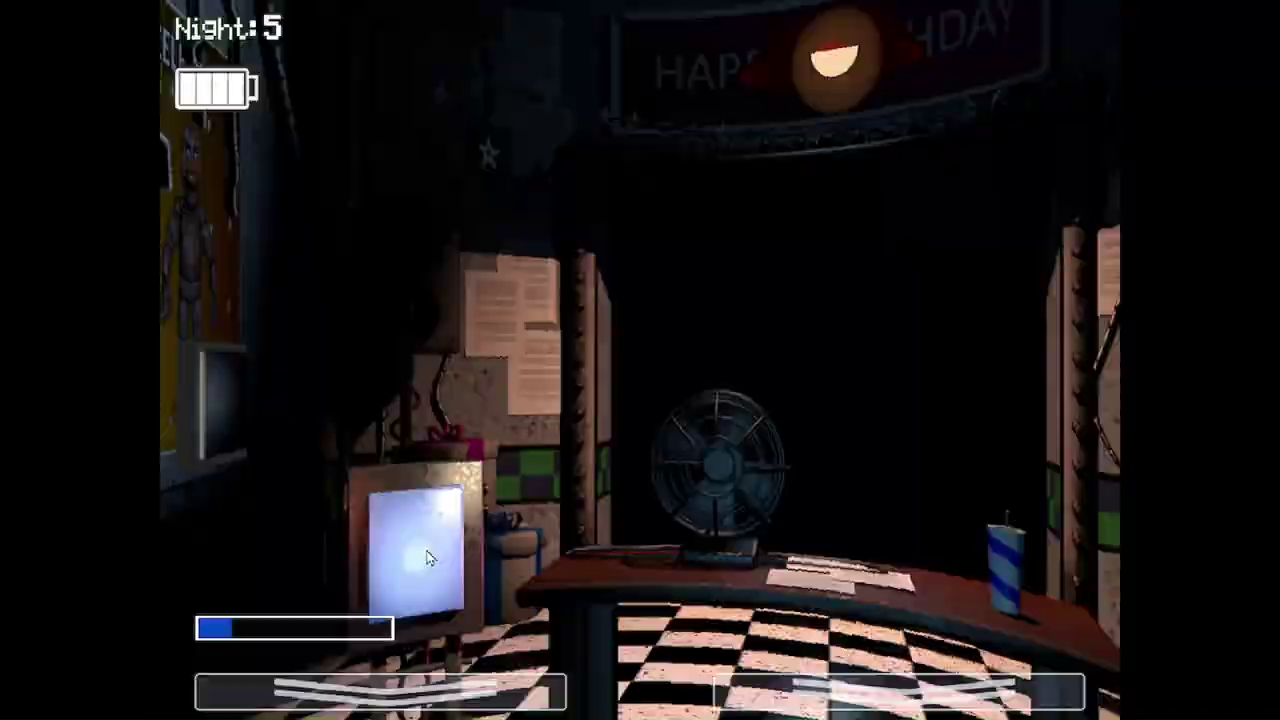
right_click(697, 576)
Start audio system repair while flipping the monitor to check the office
right_click(689, 525)
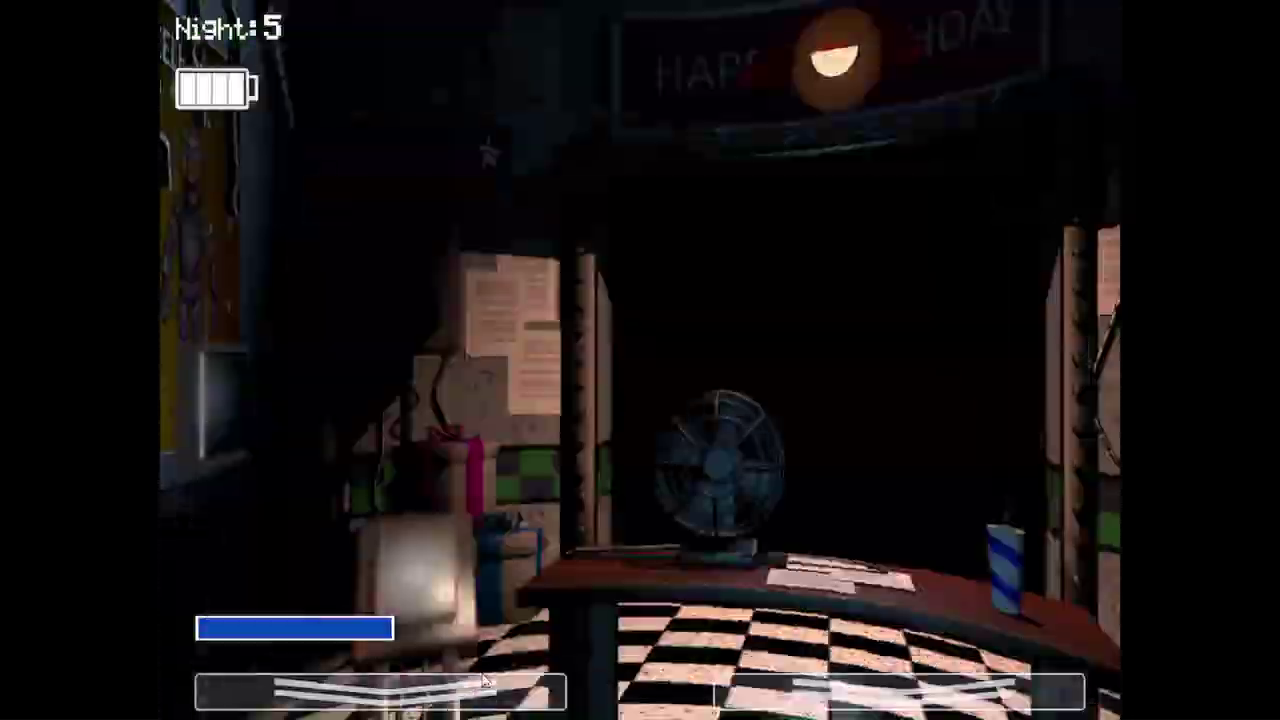
right_click(493, 572)
right_click(722, 607)
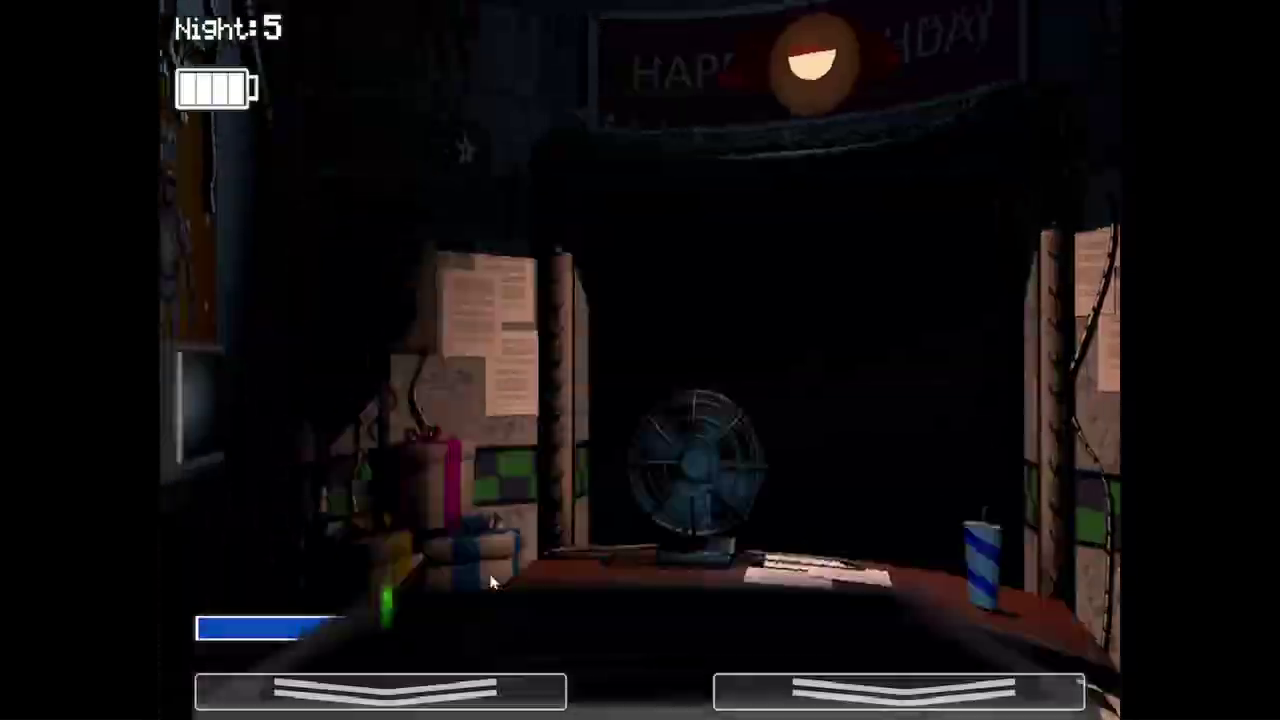
right_click(424, 562)
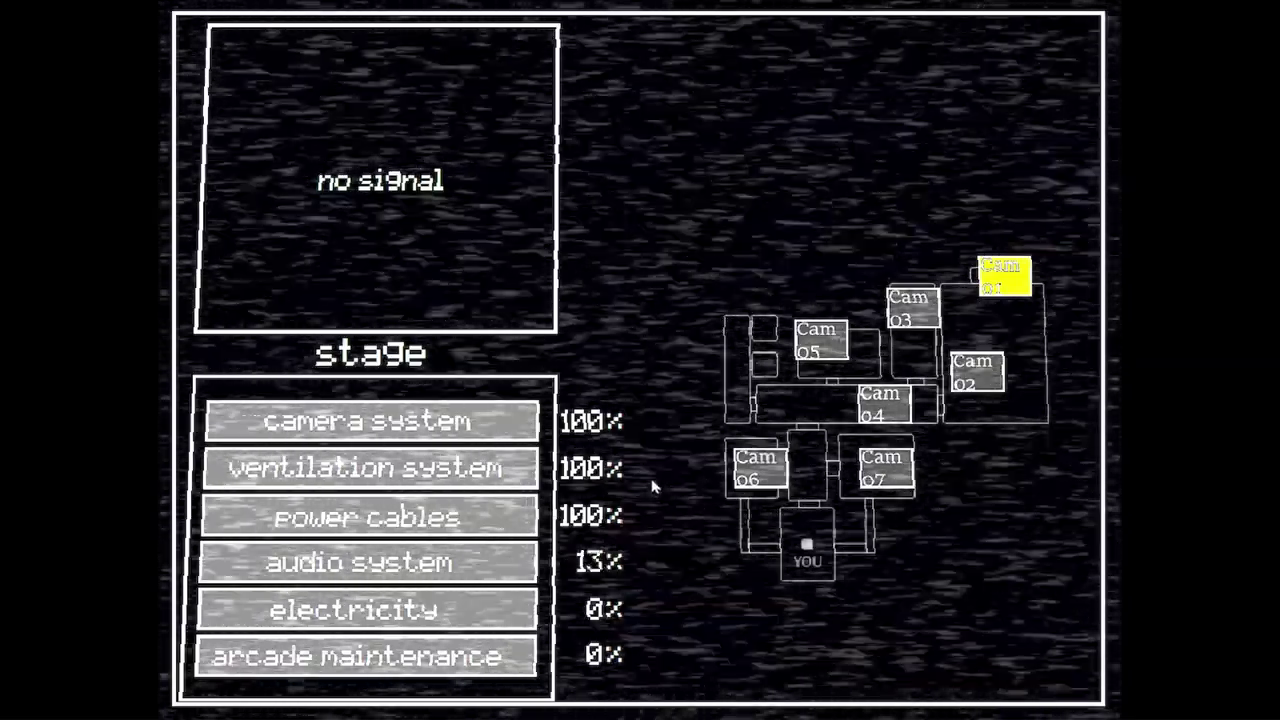
right_click(670, 468)
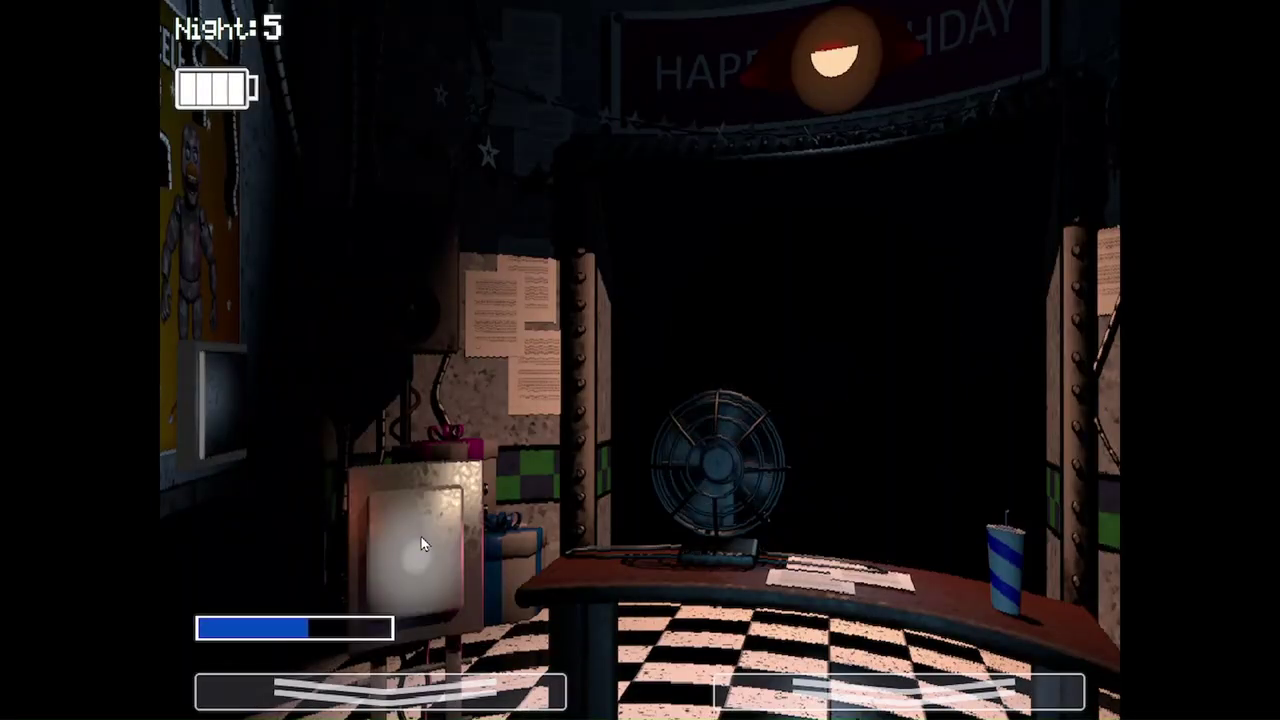
right_click(421, 553)
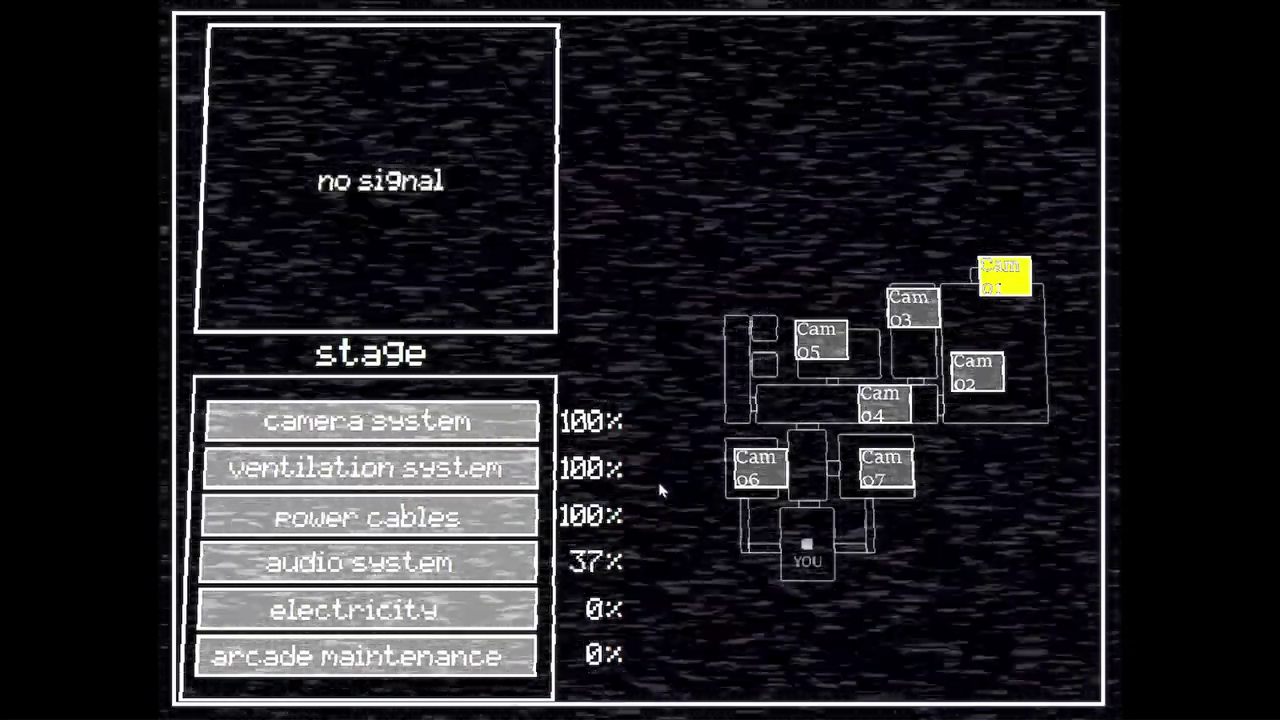
Flip the monitor down and up repeatedly to check the office during audio repair
right_click(660, 476)
right_click(421, 553)
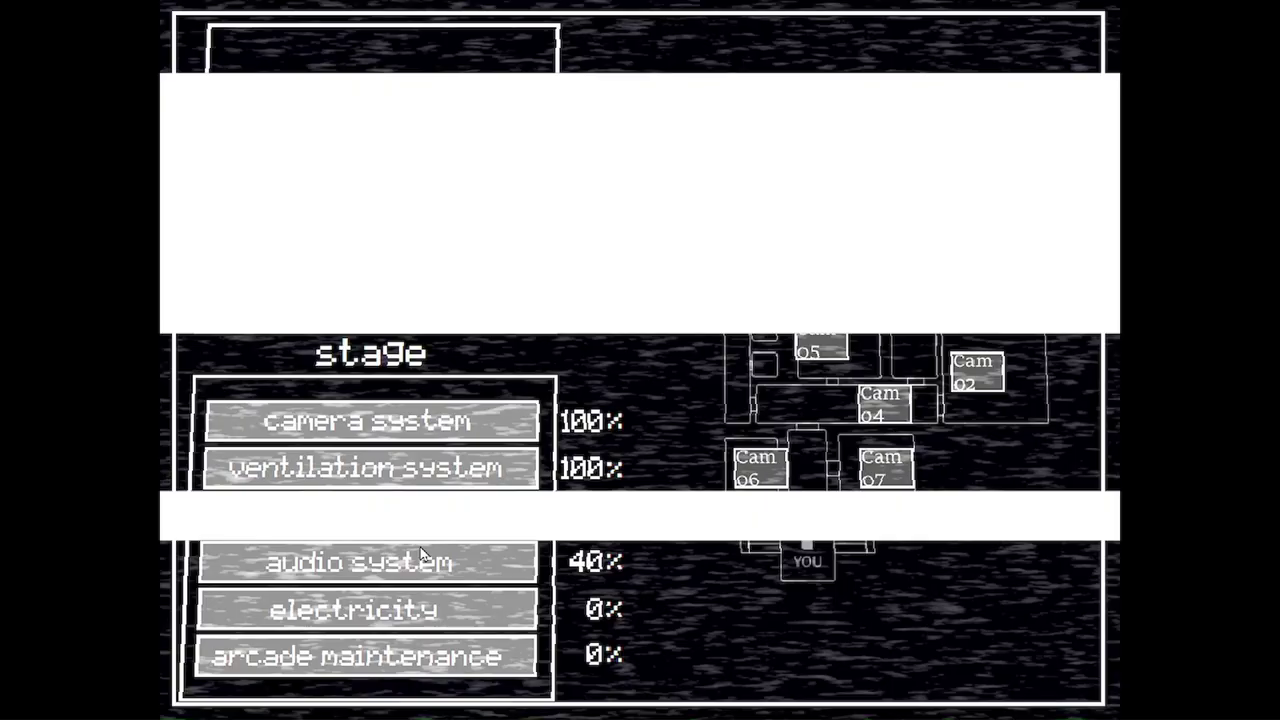
right_click(629, 516)
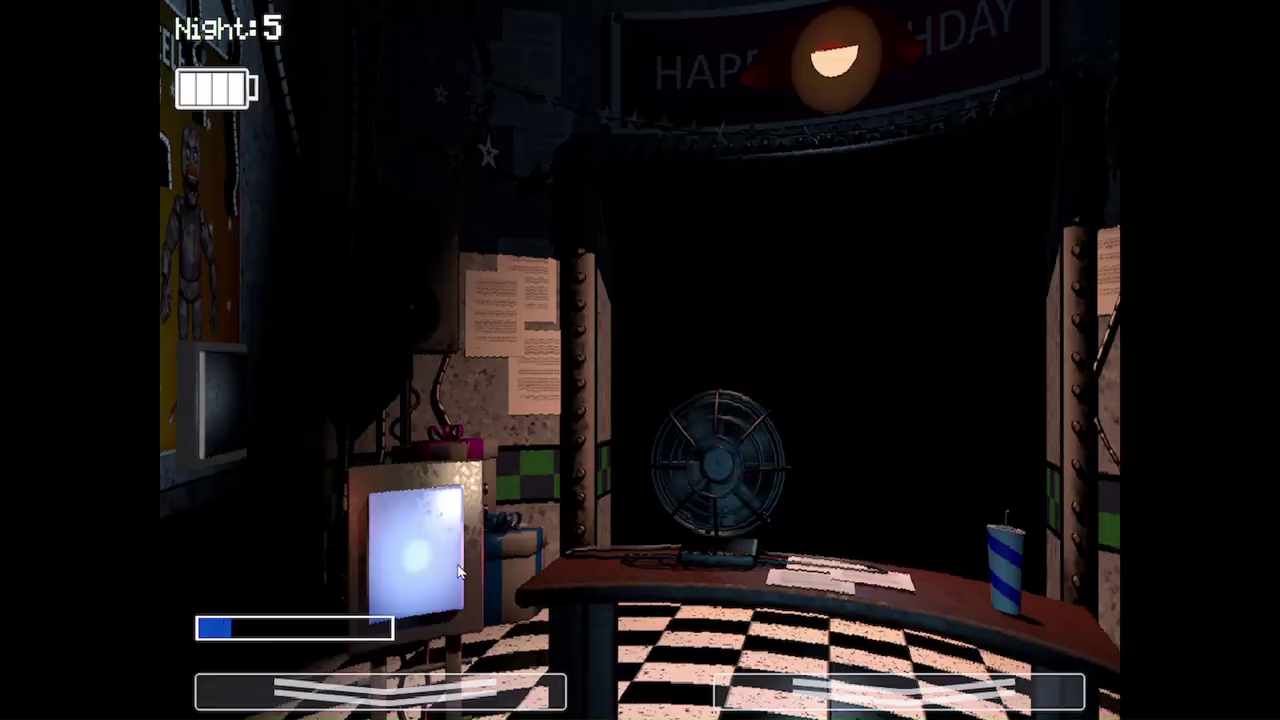
right_click(458, 572)
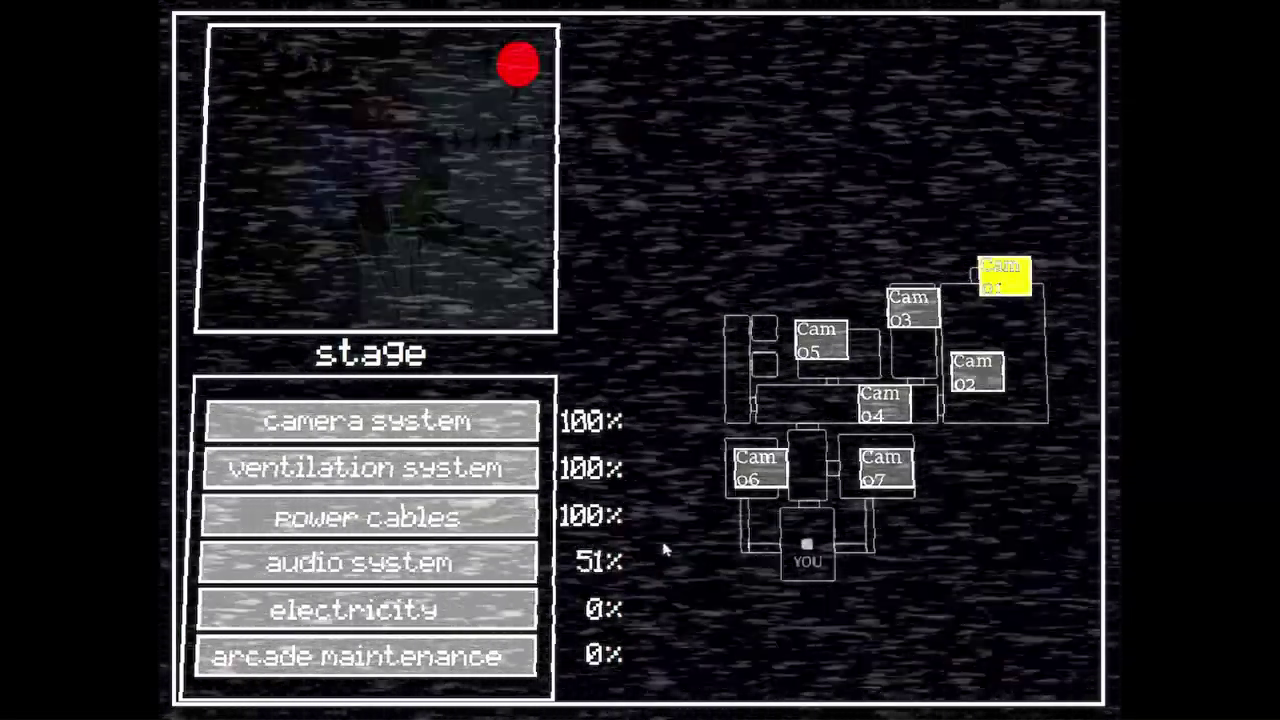
right_click(665, 549)
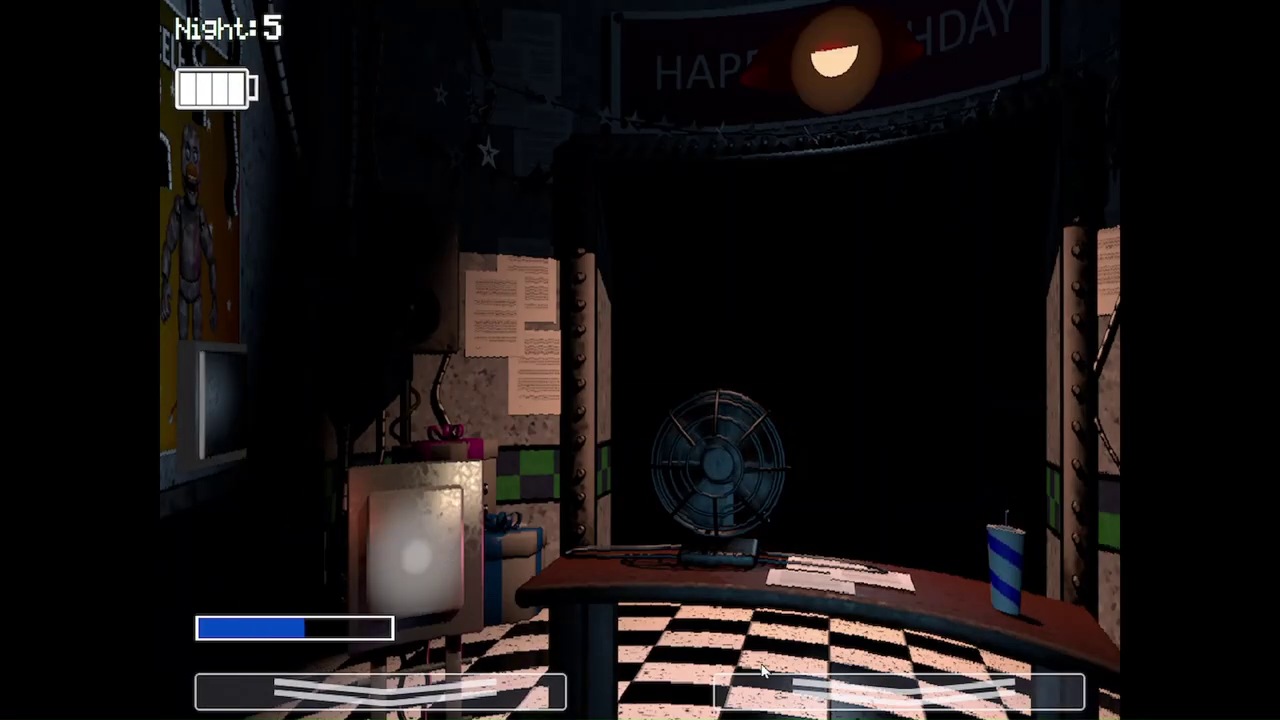
right_click(528, 568)
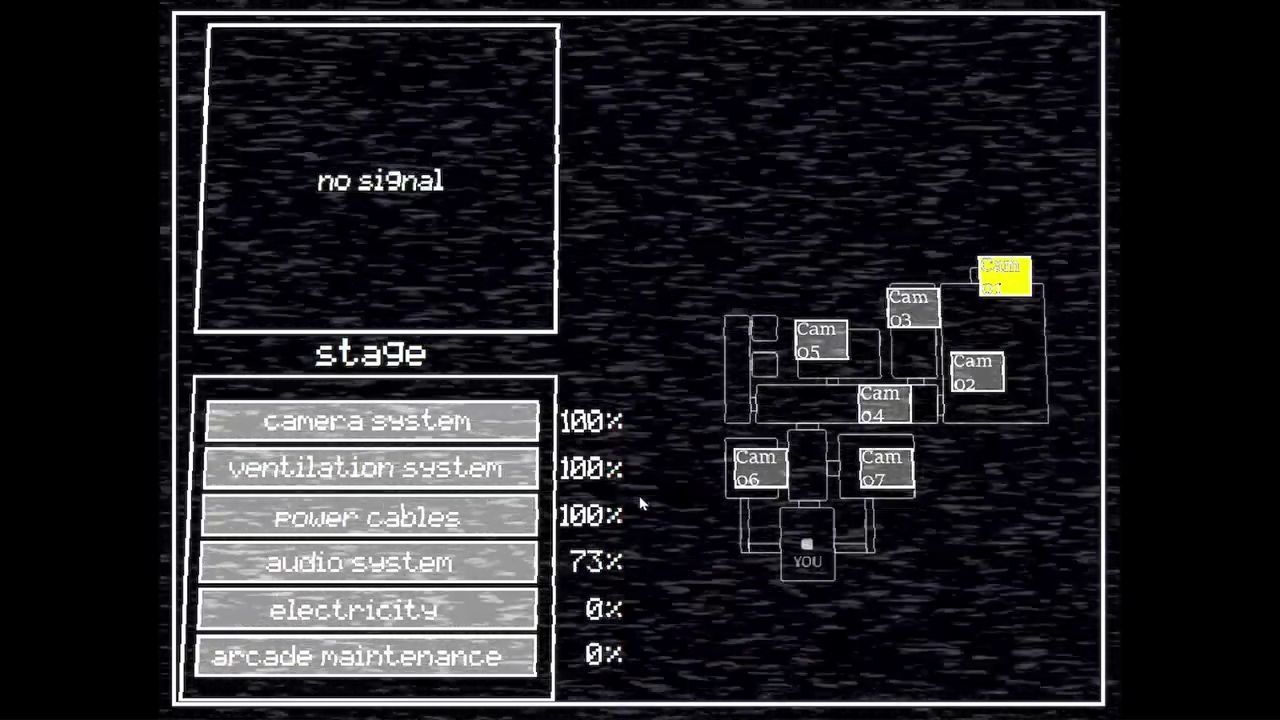
right_click(649, 491)
Flash the hallway light to drive Foxy away
key("ctrl")
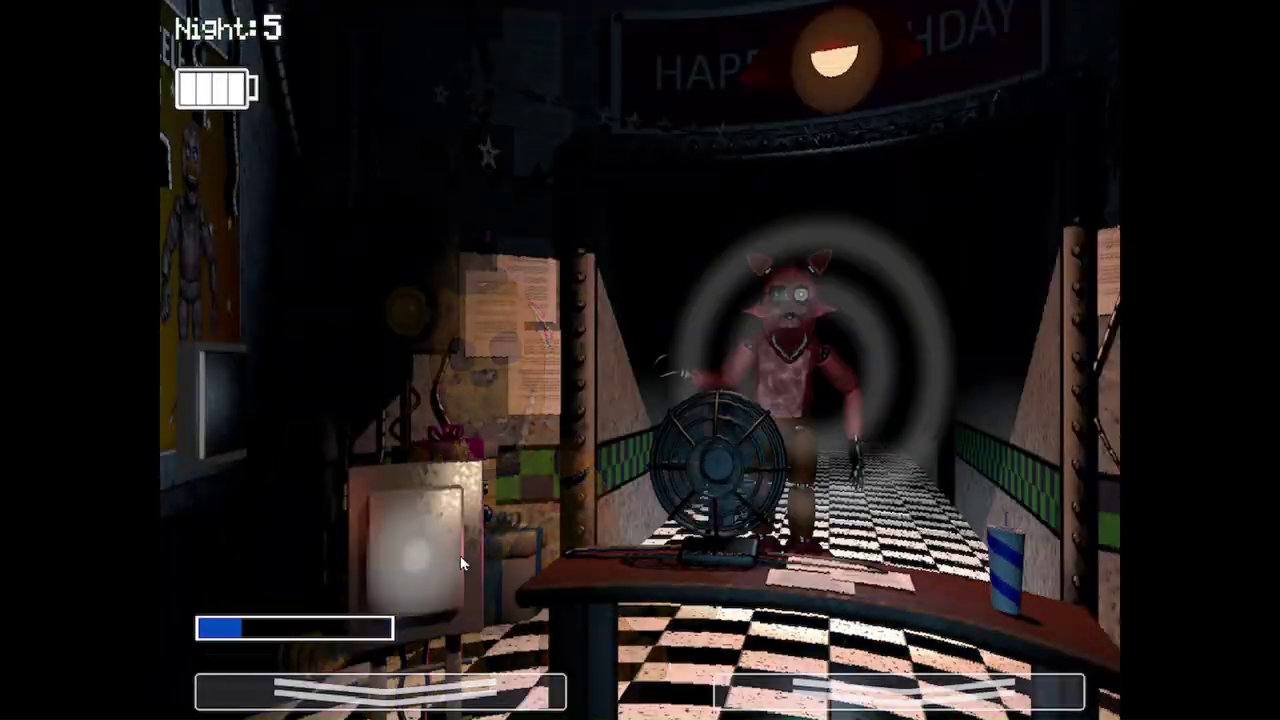
key("ctrl")
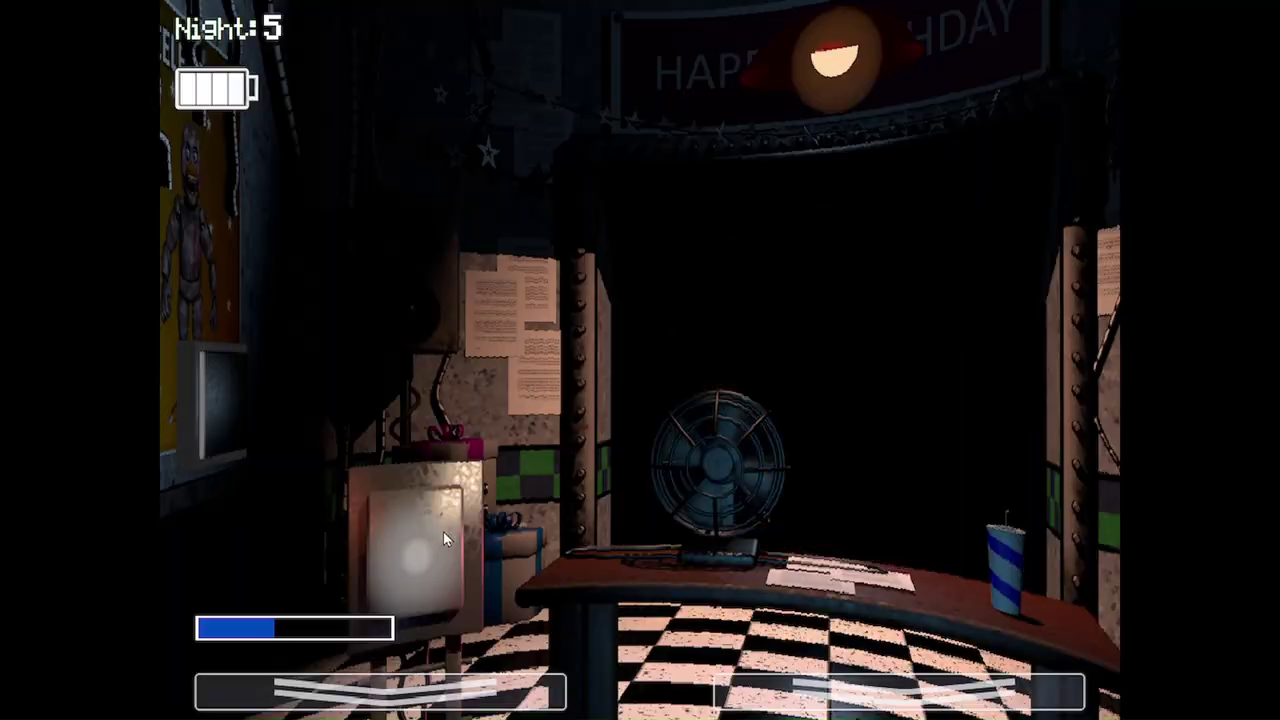
key("ctrl")
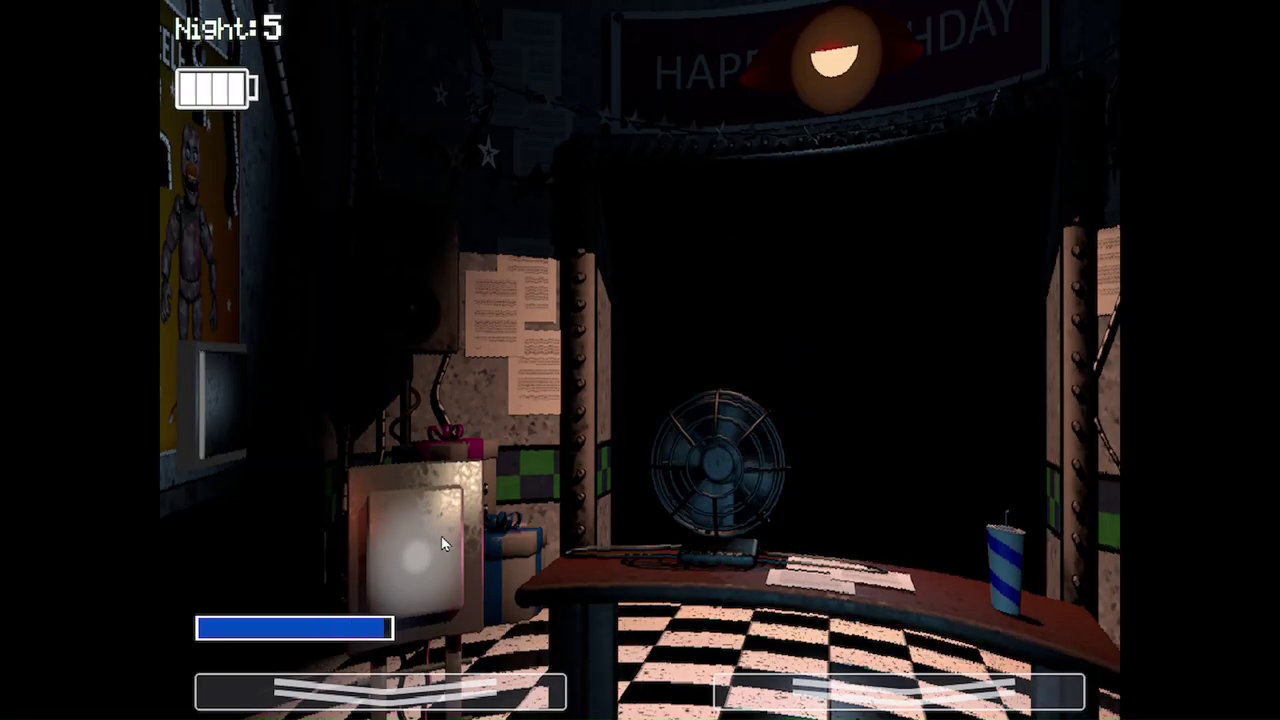
key("space")
key("space")
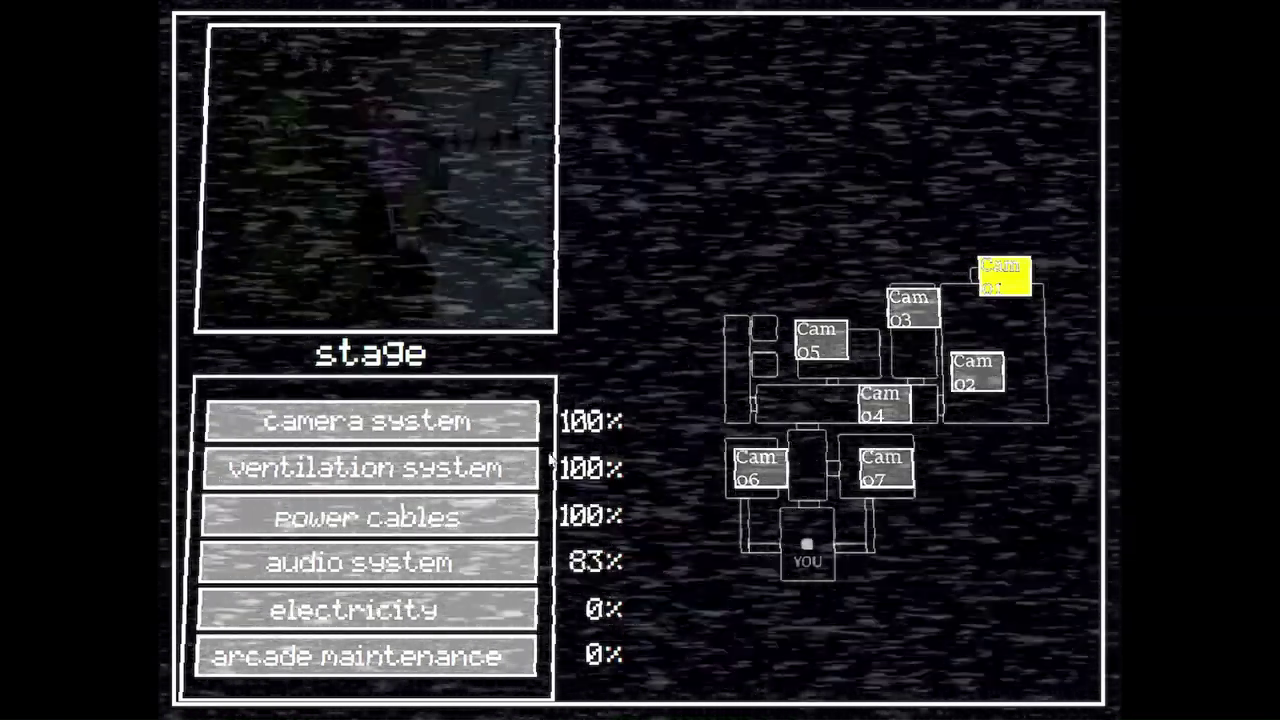
key("space")
Toggle the monitor with the space key until audio repair reaches 100%
key("space")
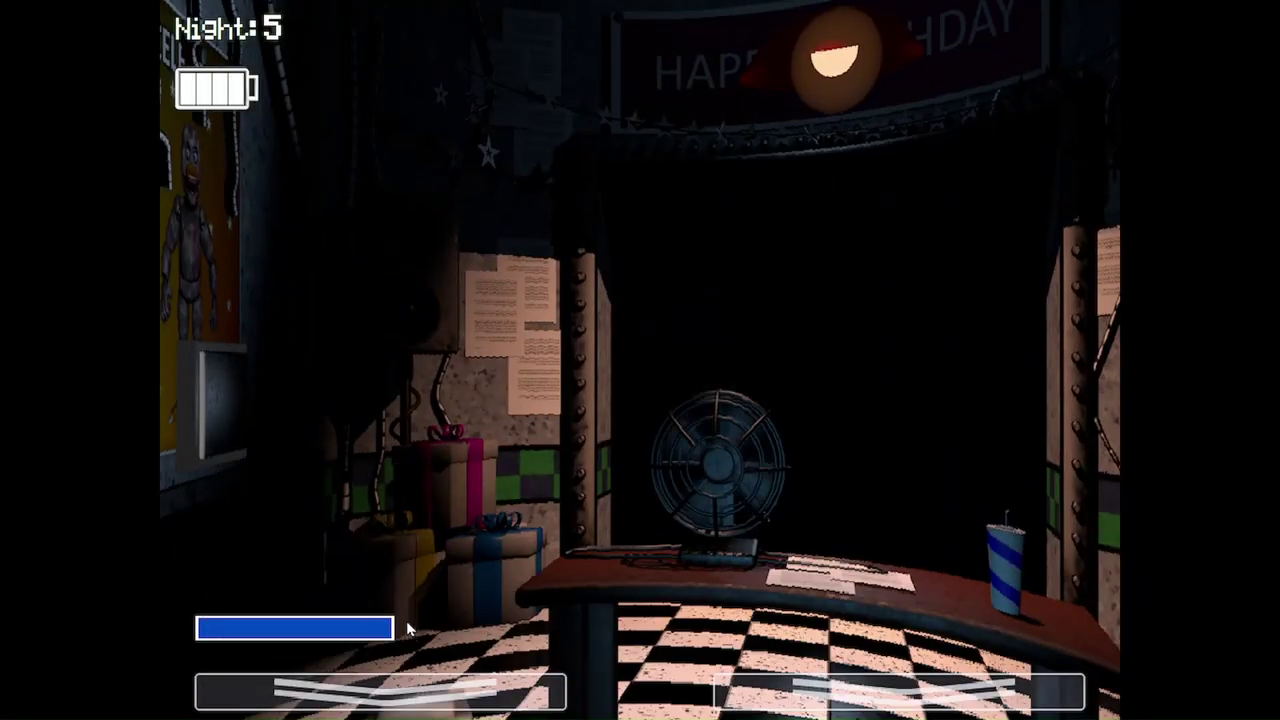
key("space")
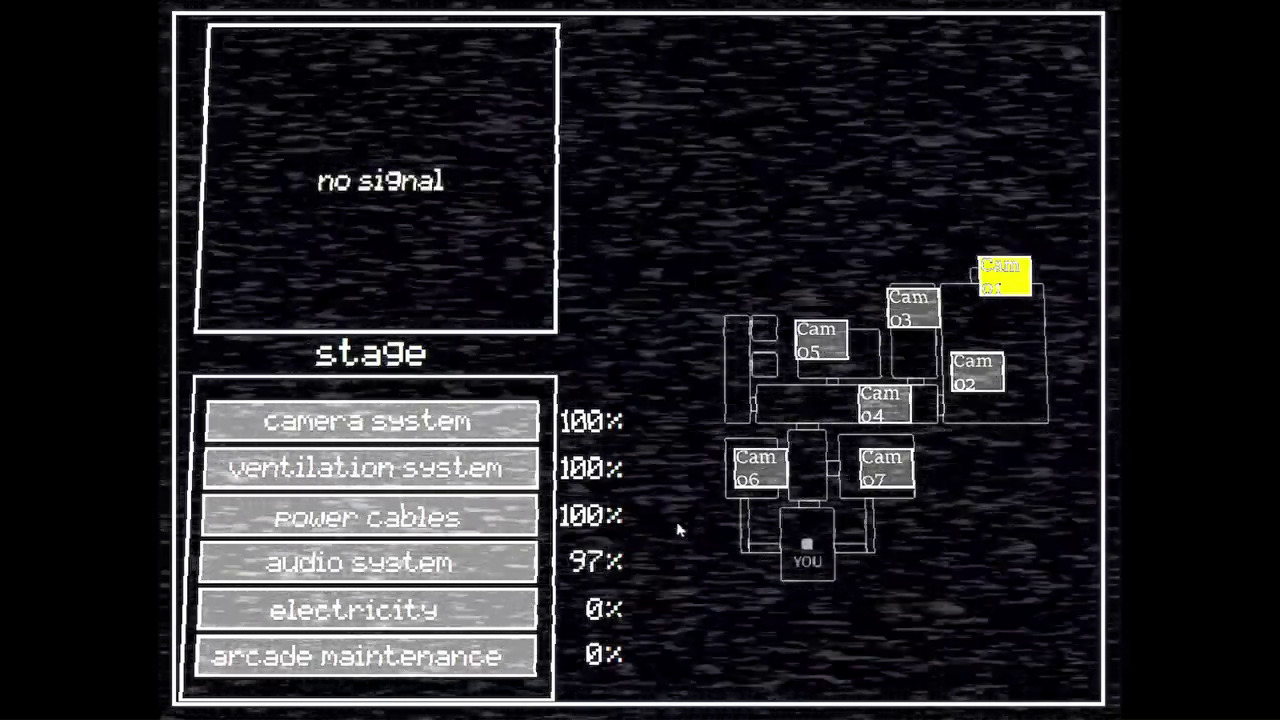
key("space")
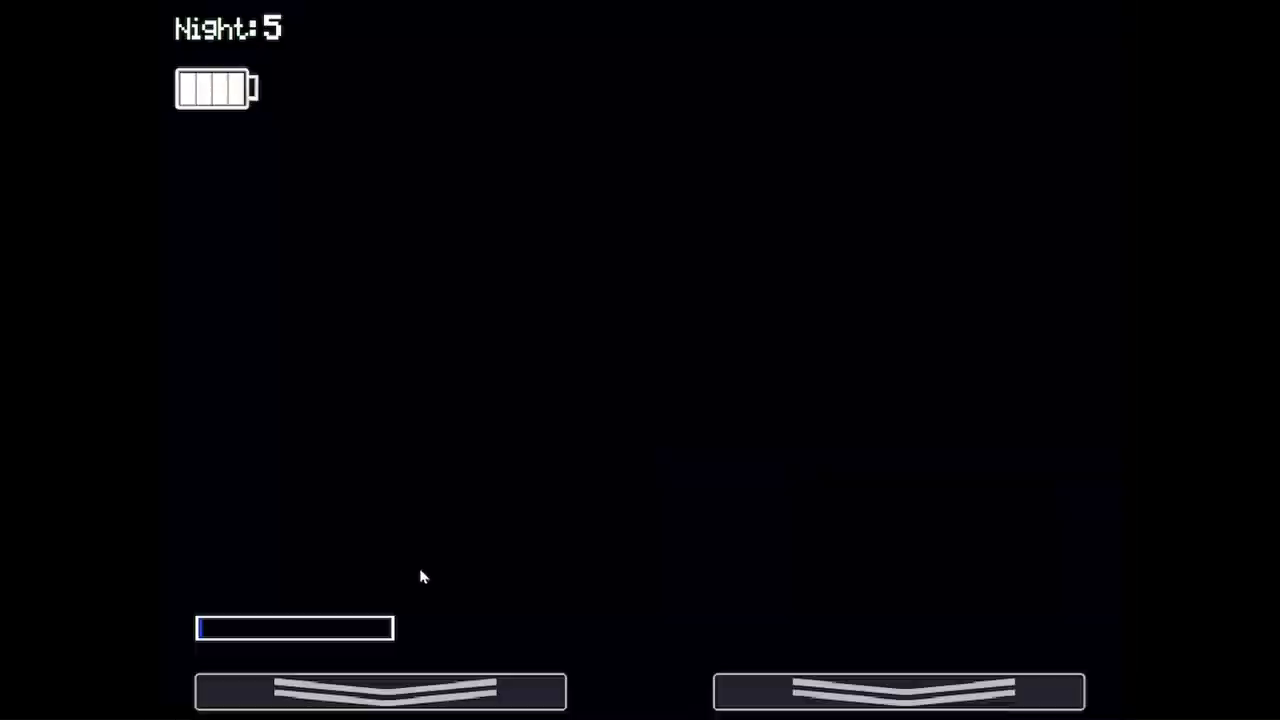
key("space")
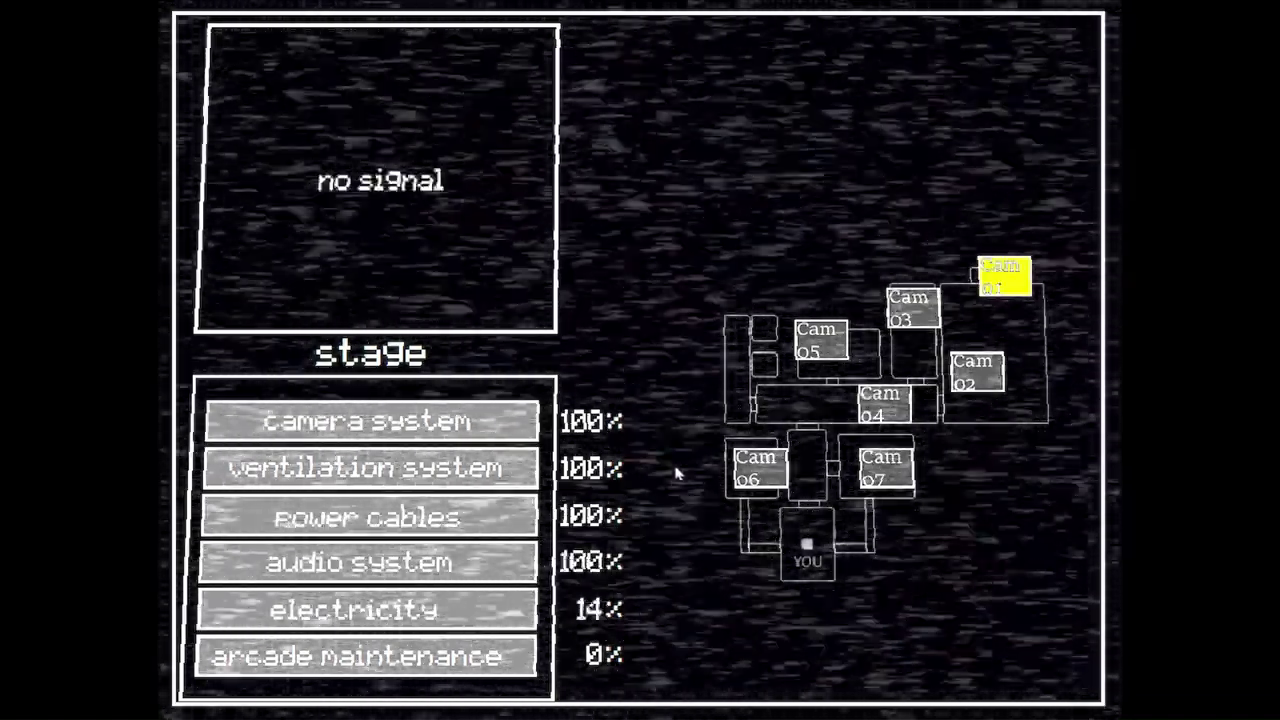
Lower the monitor and flash Golden Freddy out of the office
key("space")
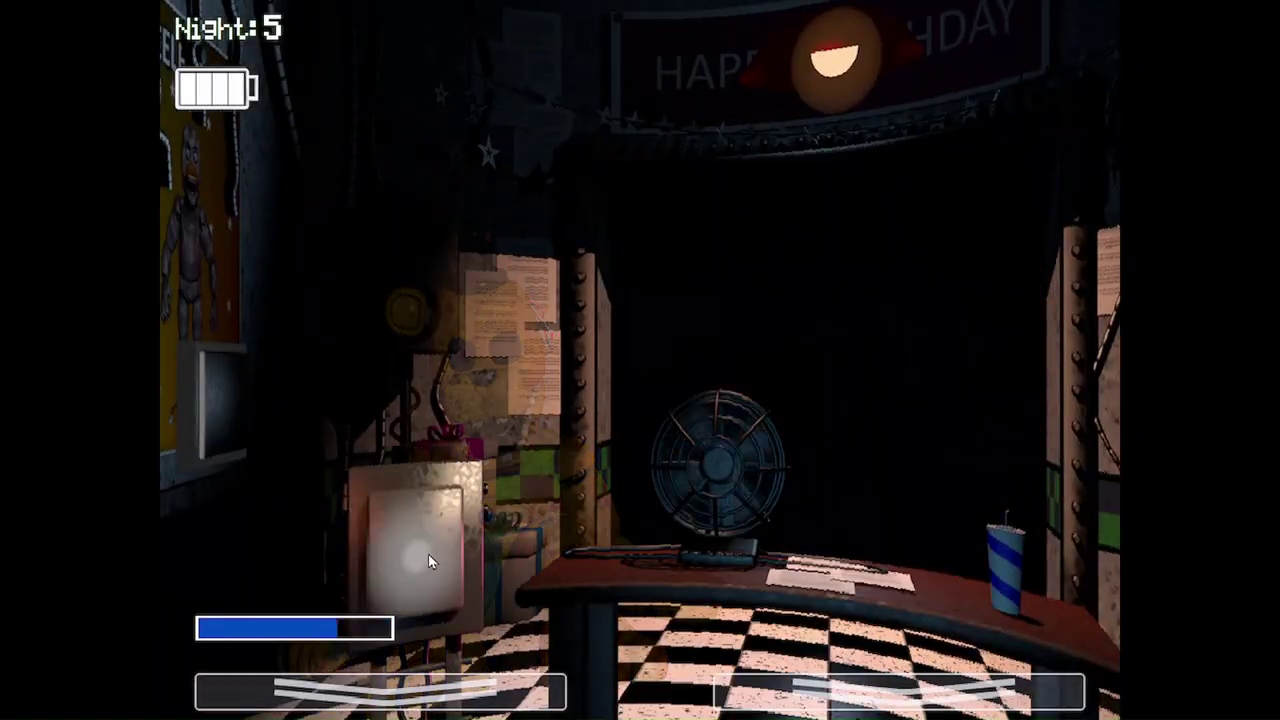
key("ctrl")
key("ctrl")
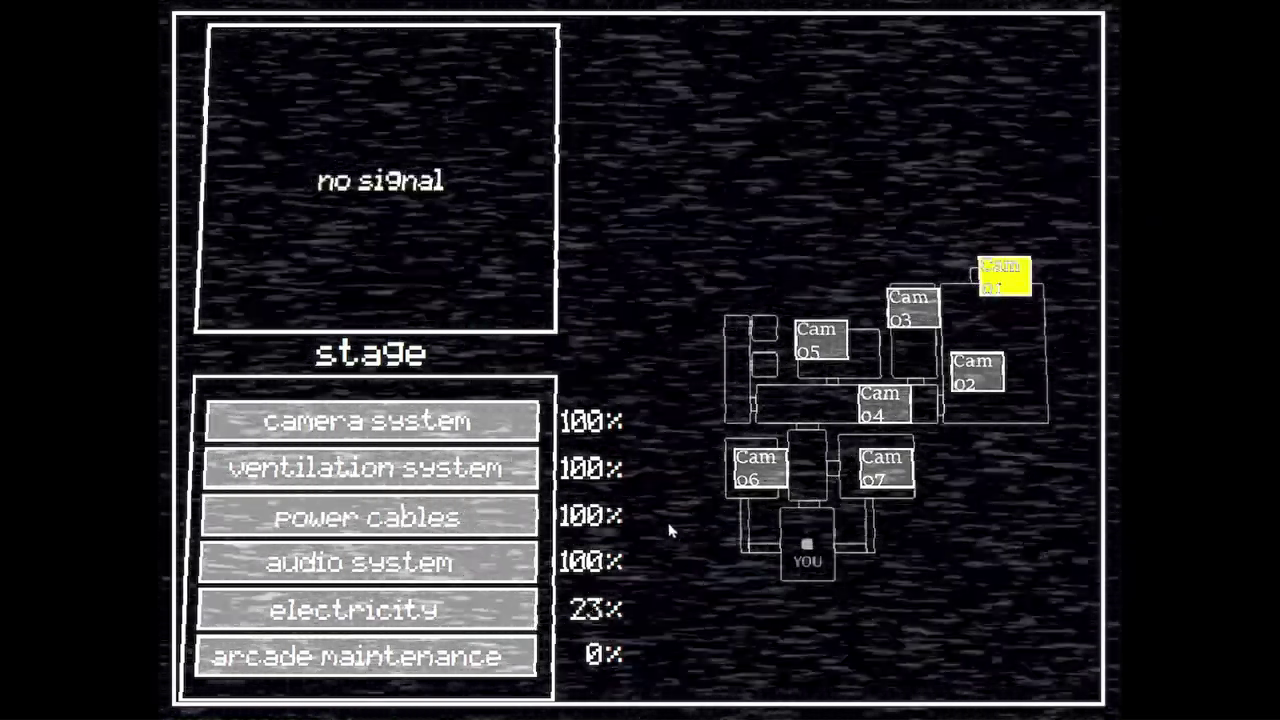
key("space")
key("space")
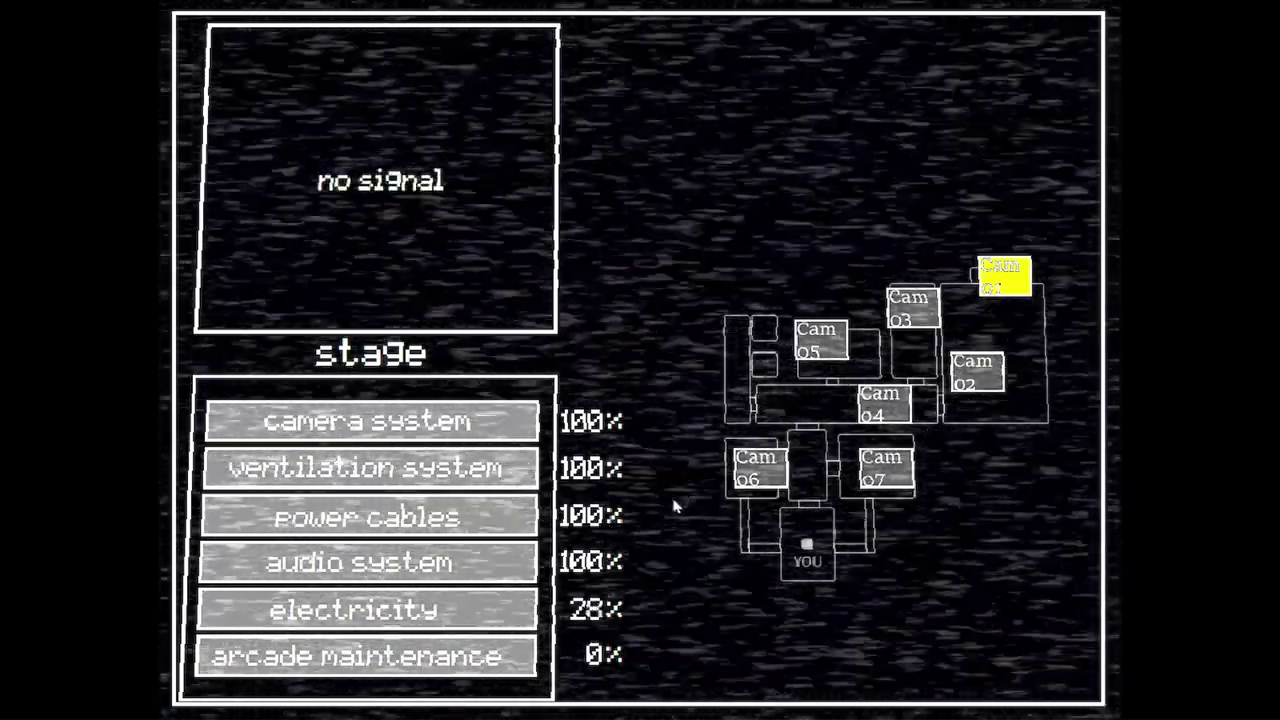
Drive Foxy and Springtrap from the hallway, then resume electricity repair
key("space")
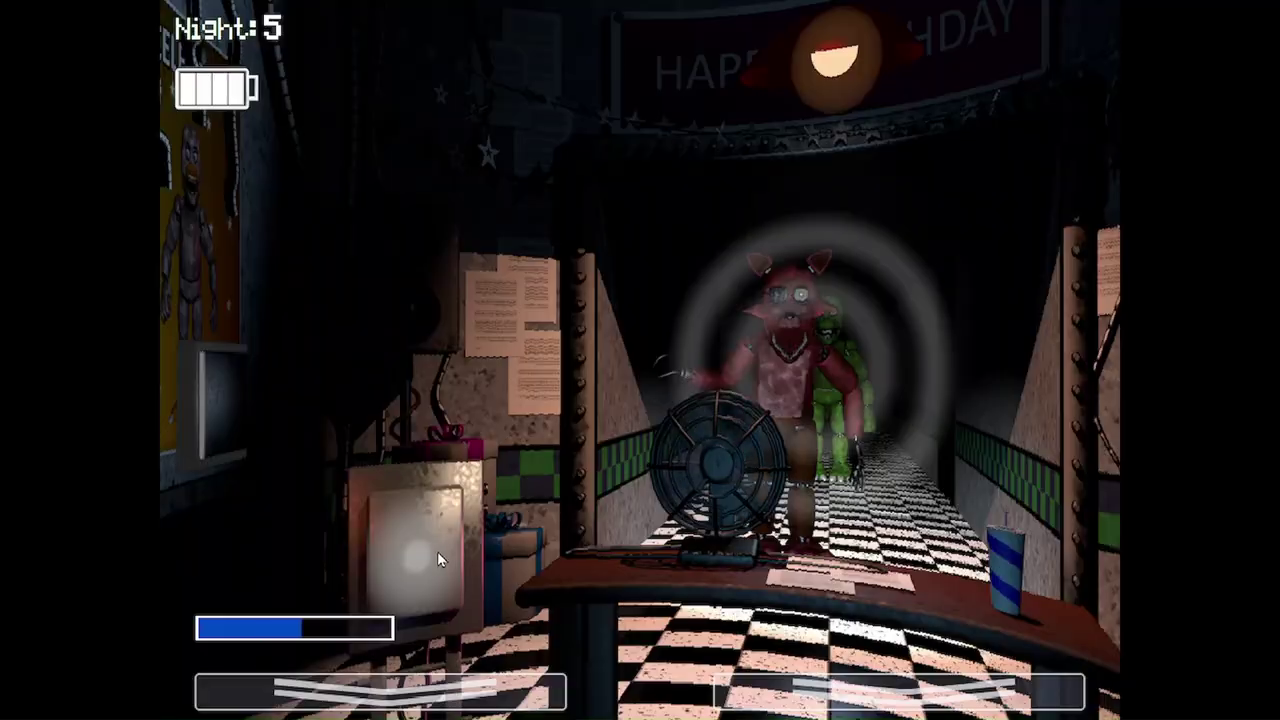
key("ctrl")
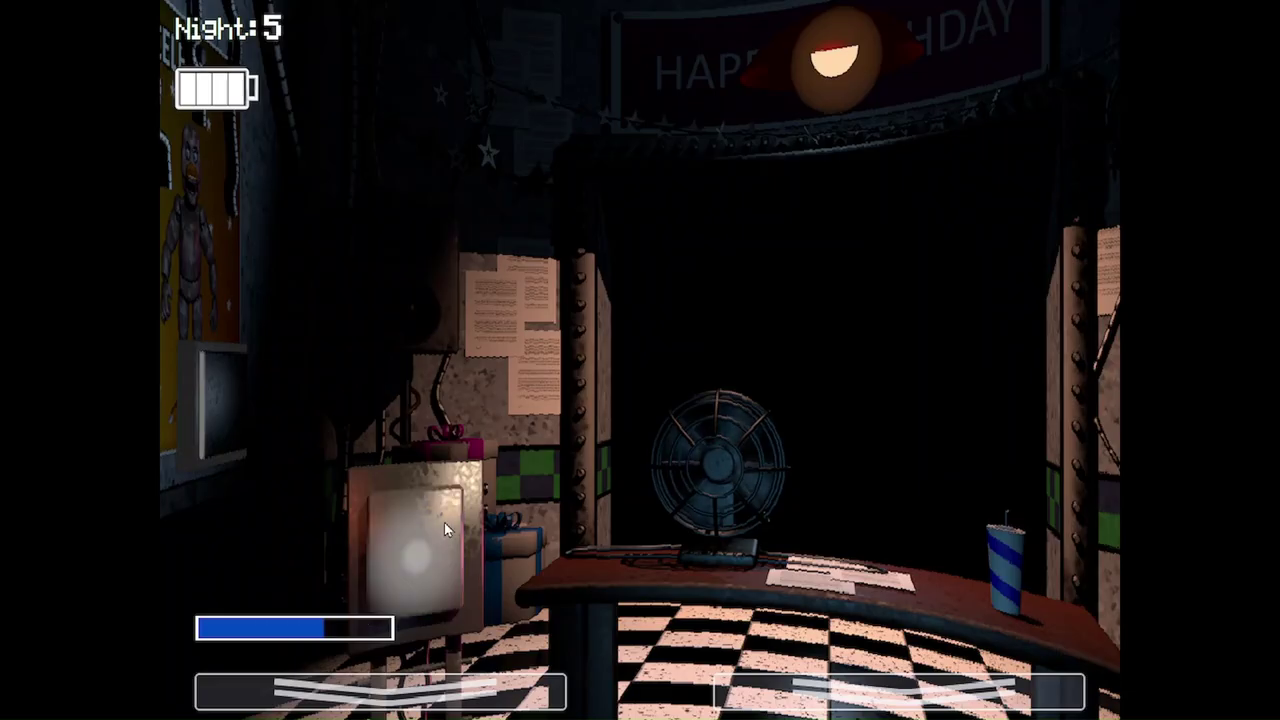
key("ctrl")
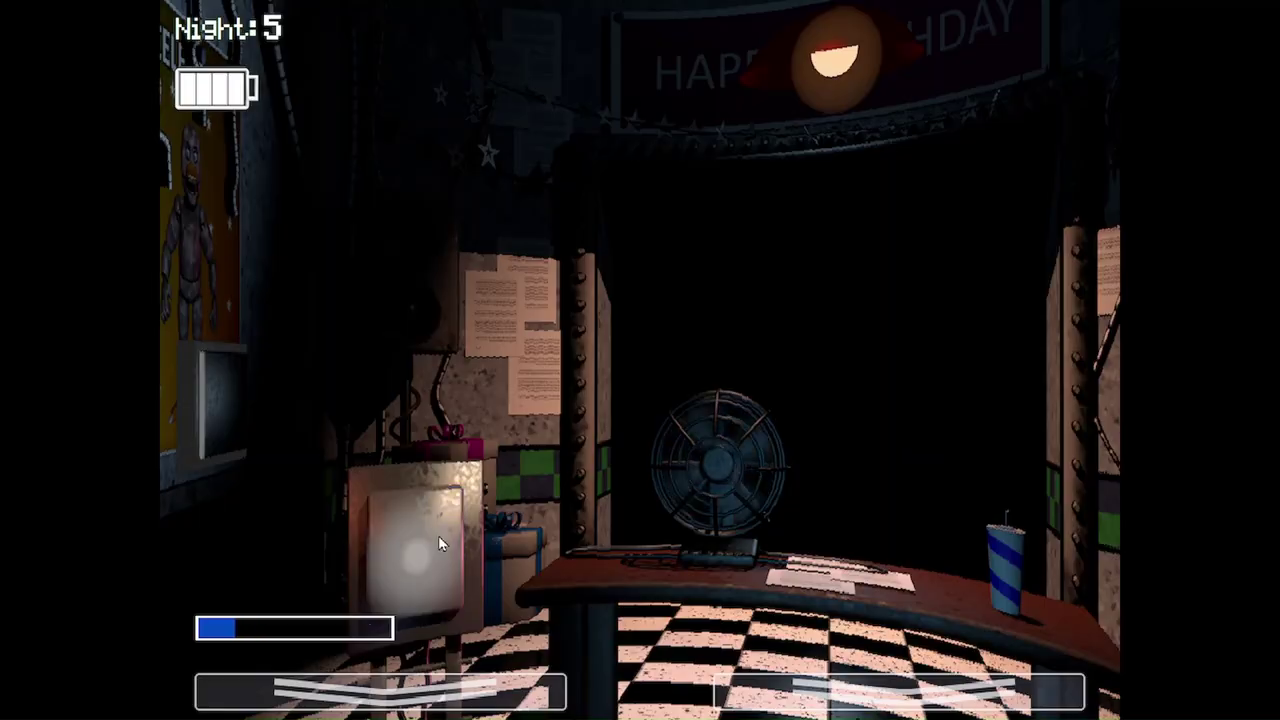
key("ctrl")
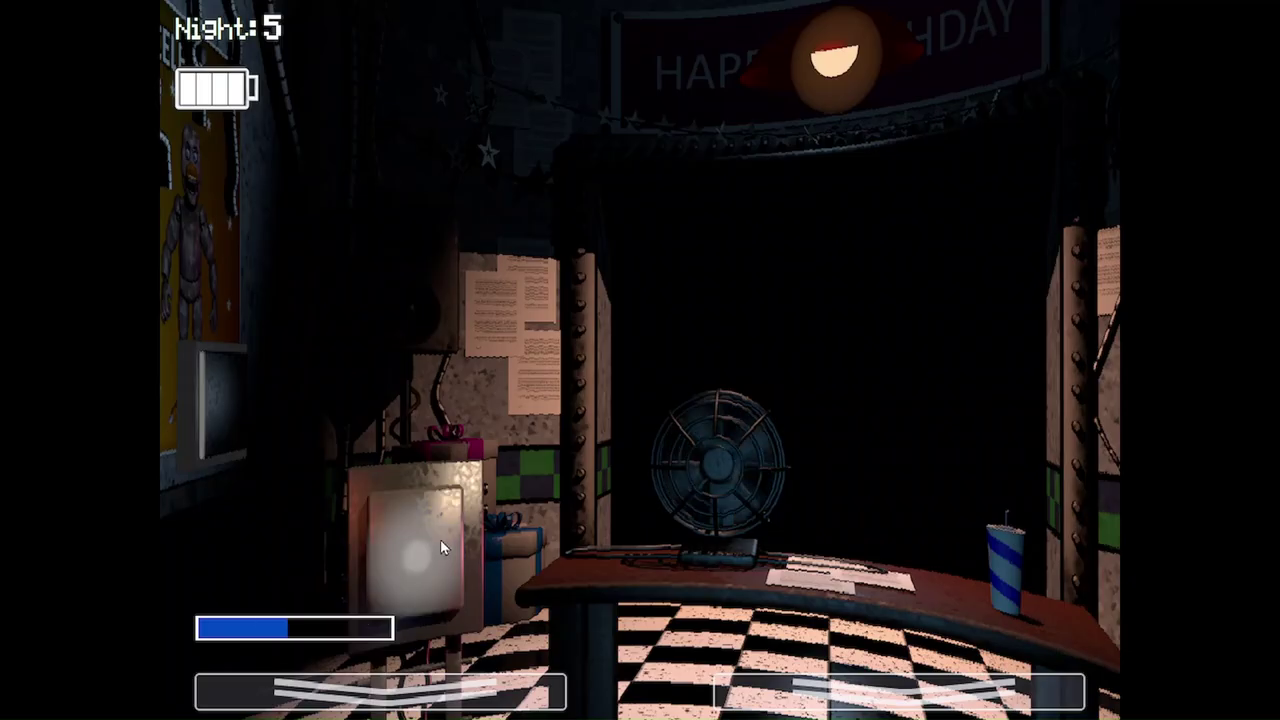
key("s")
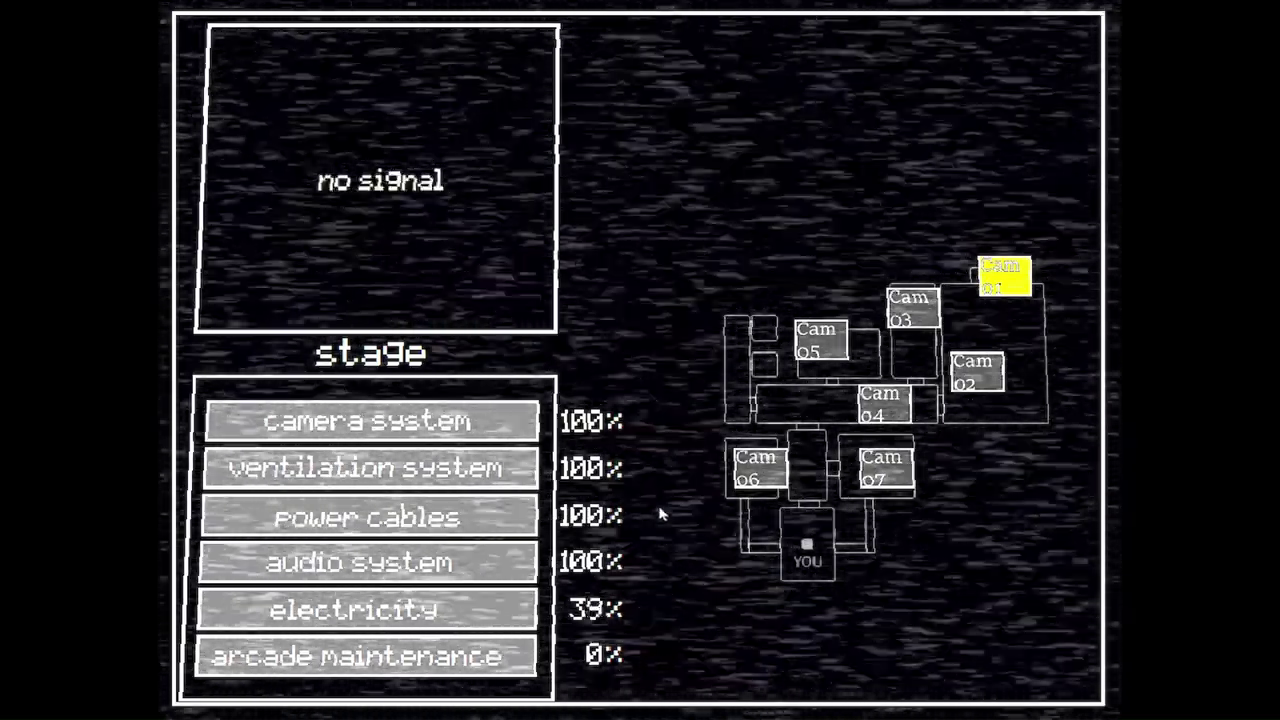
key("s")
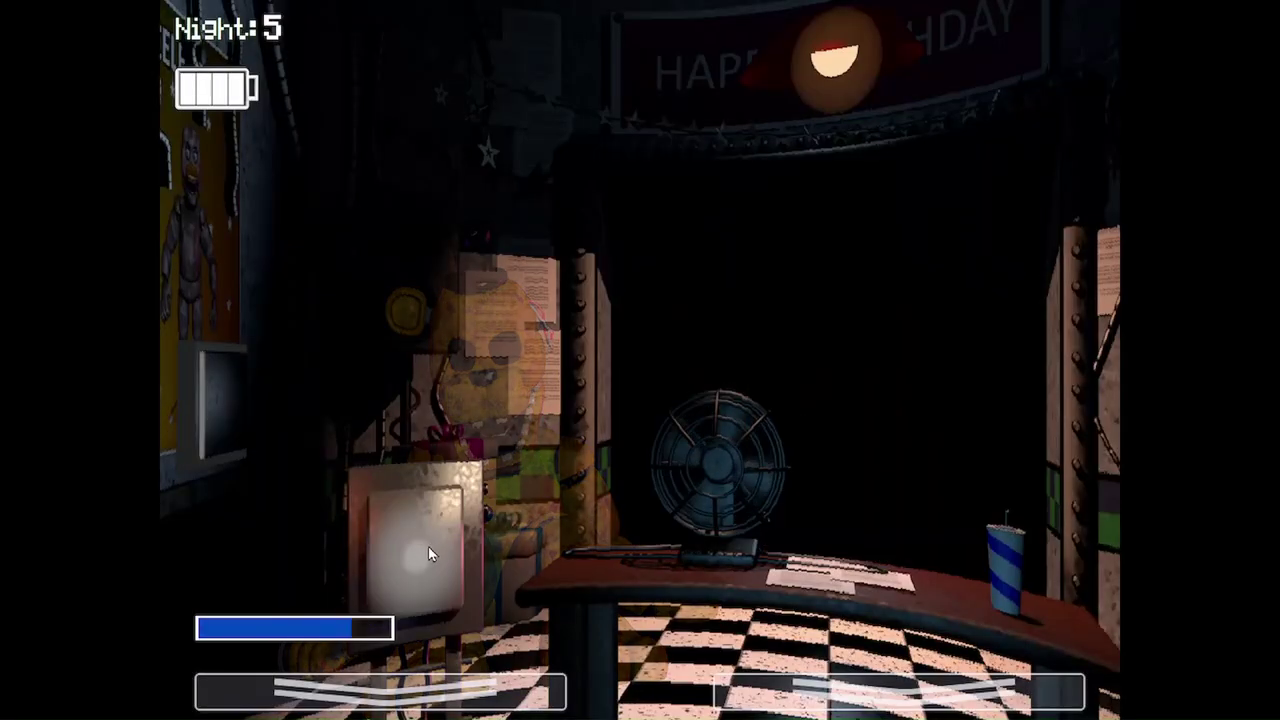
key("s")
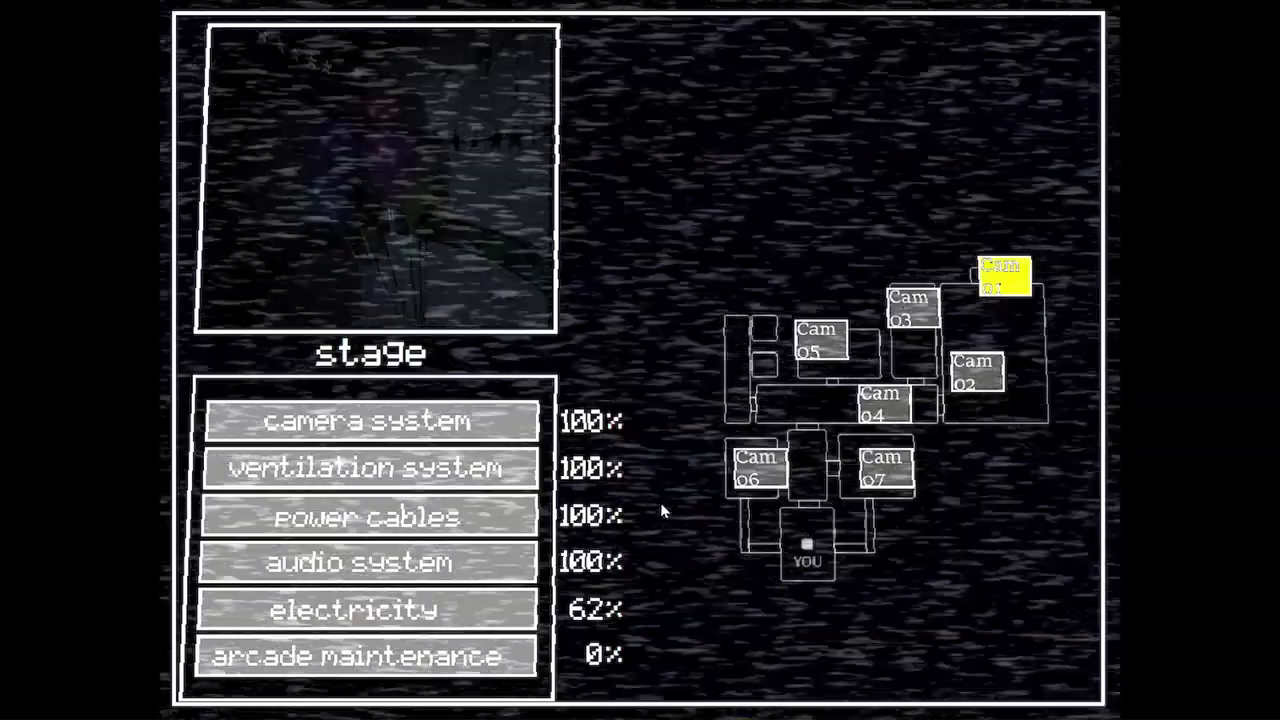
Return to the systems panel after an office check and start arcade maintenance
key("s")
left_click(710, 698)
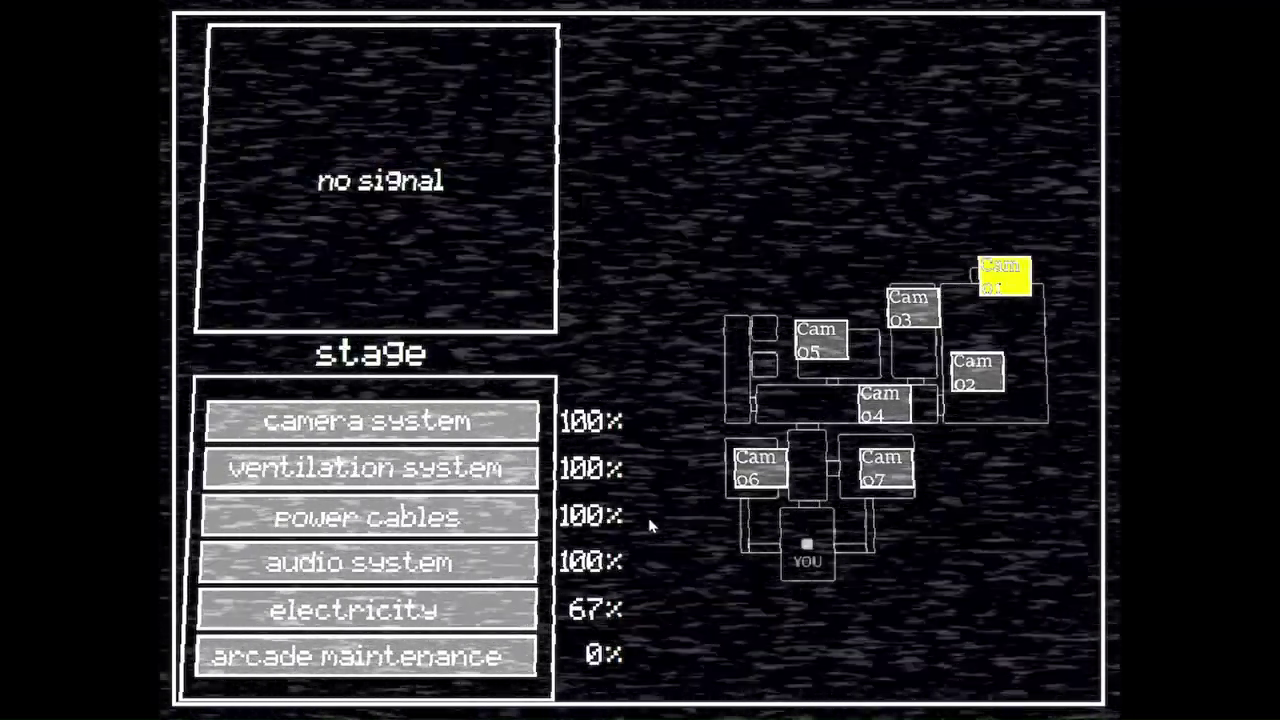
left_click(1035, 700)
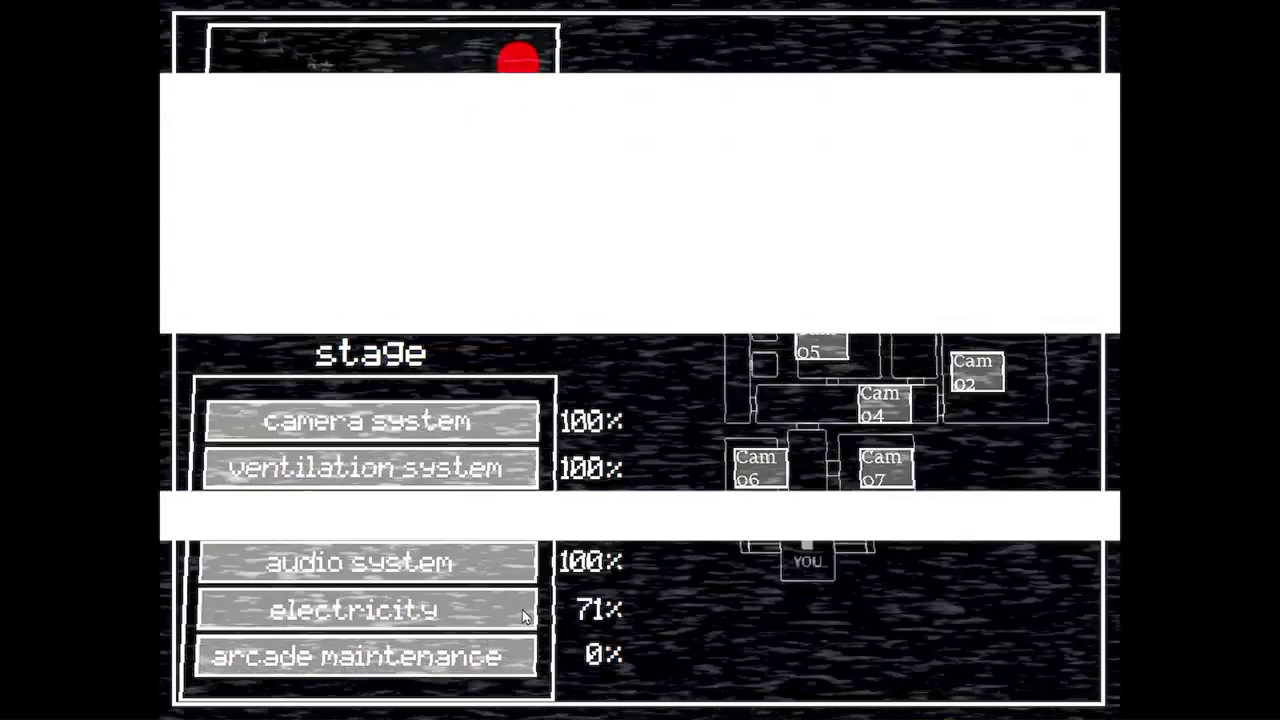
left_click(522, 609)
left_click(500, 610)
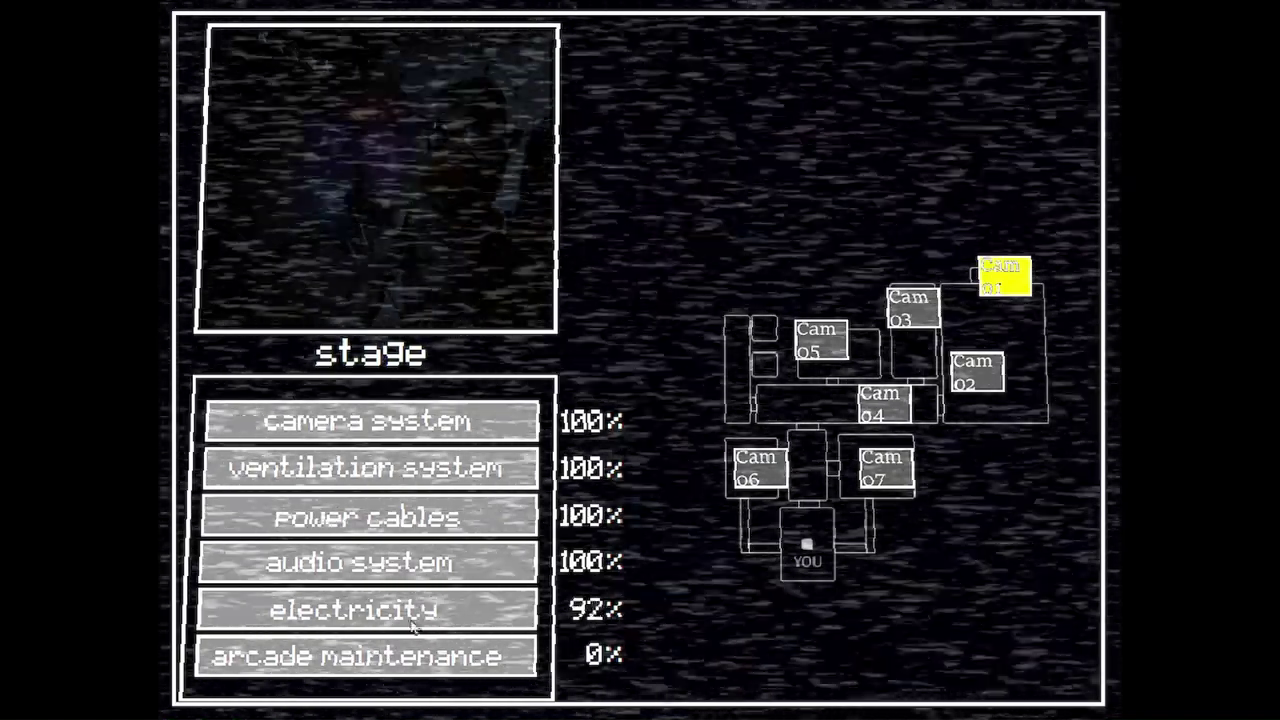
left_click(480, 658)
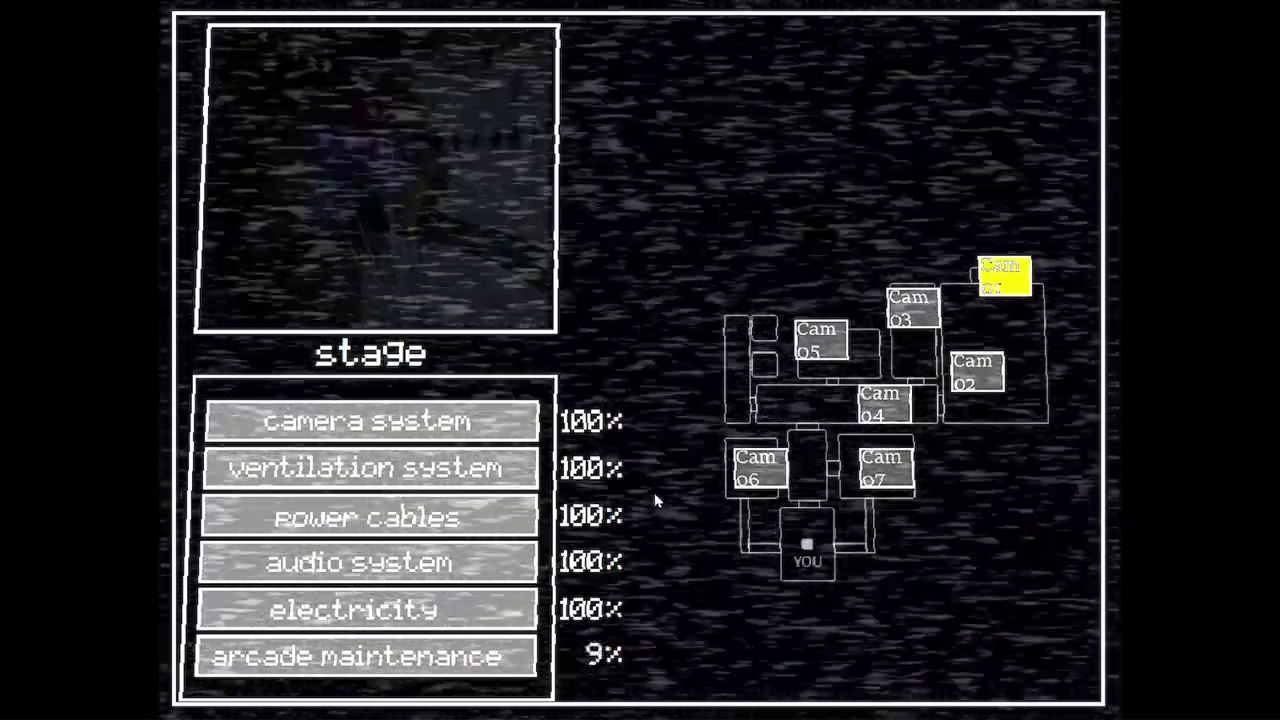
Light the hallway to check for animatronics, then raise the systems panel again
key("space")
left_click(460, 625)
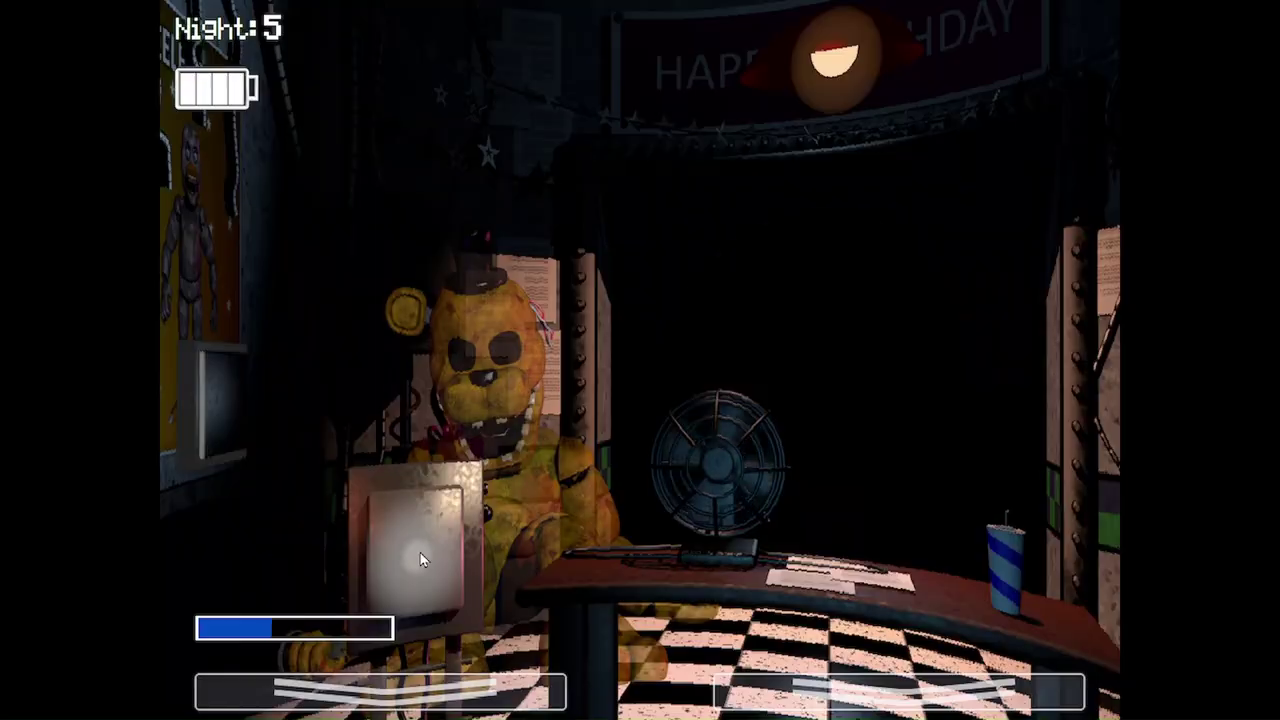
key("ctrl")
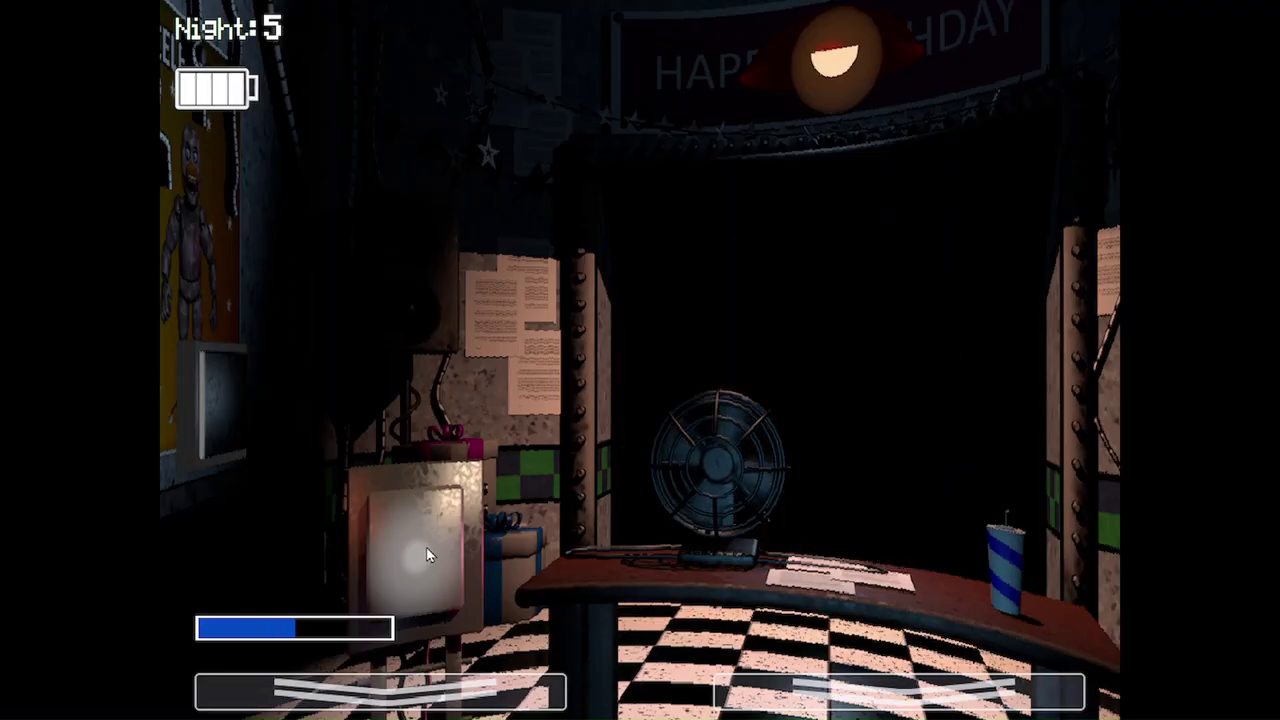
left_click(778, 700)
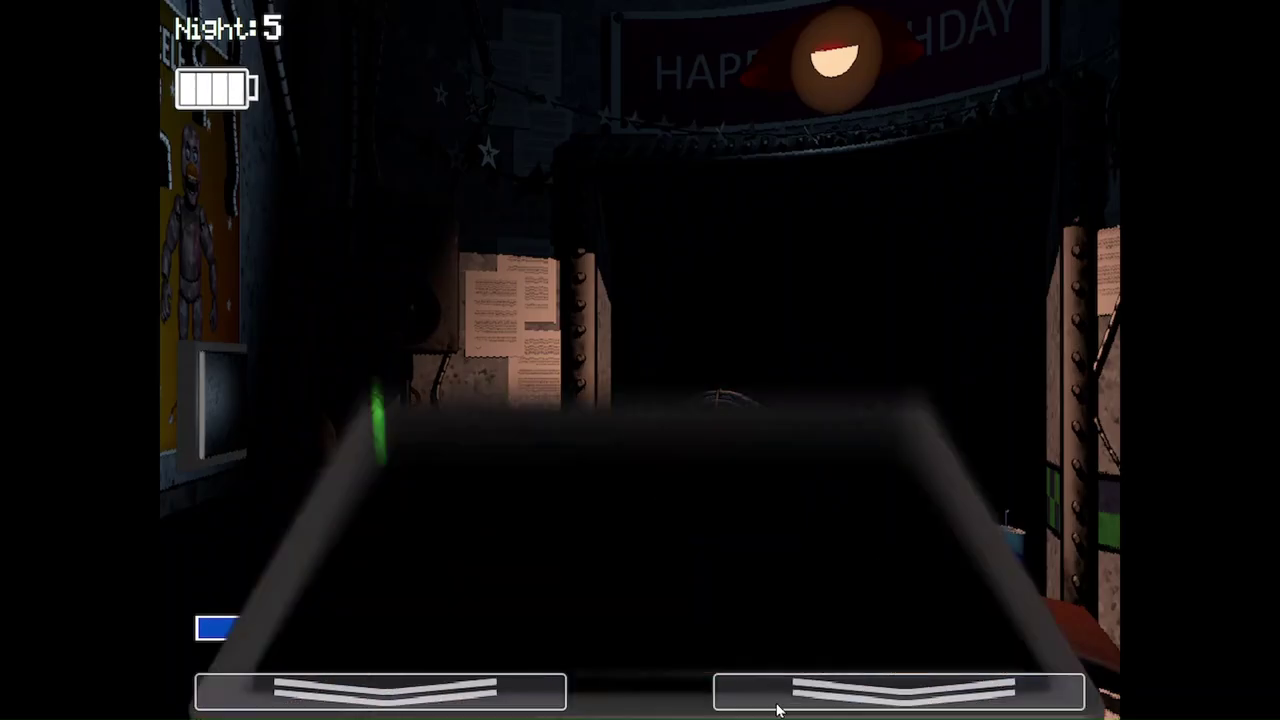
key("space")
key("space")
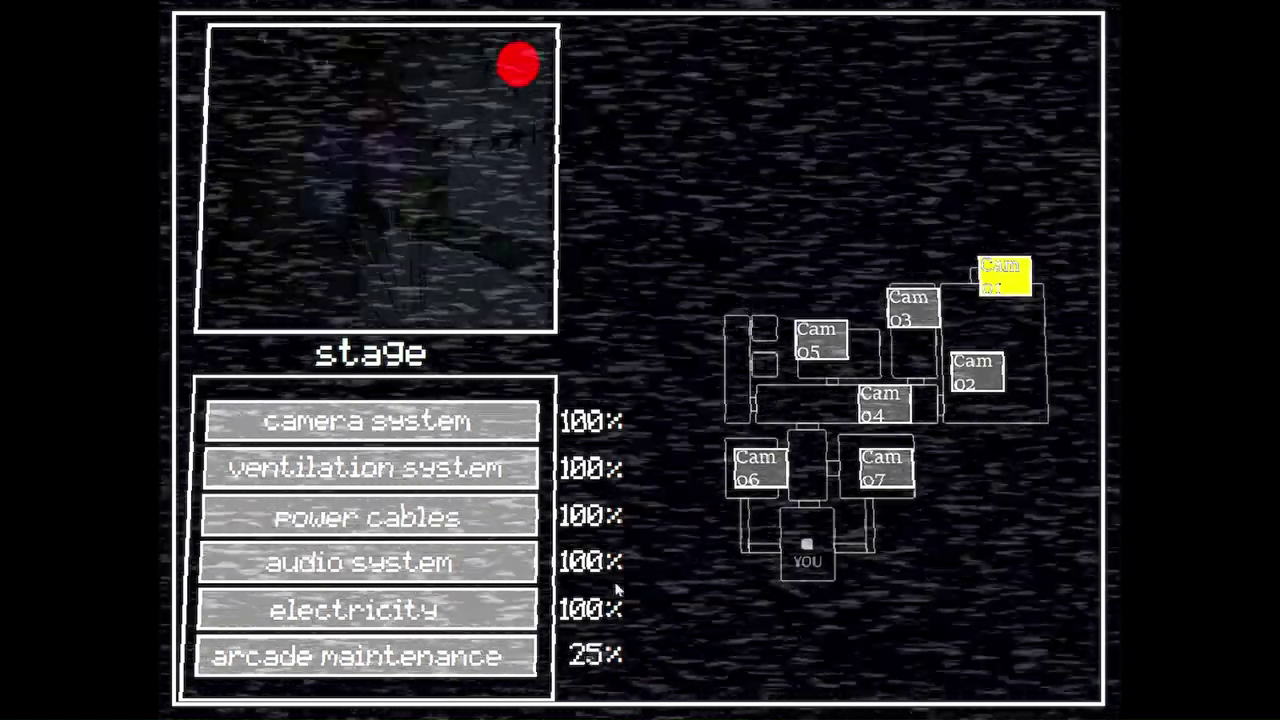
Flicker the hallway light between quick returns to arcade maintenance
key("space")
key("ctrl")
key("space")
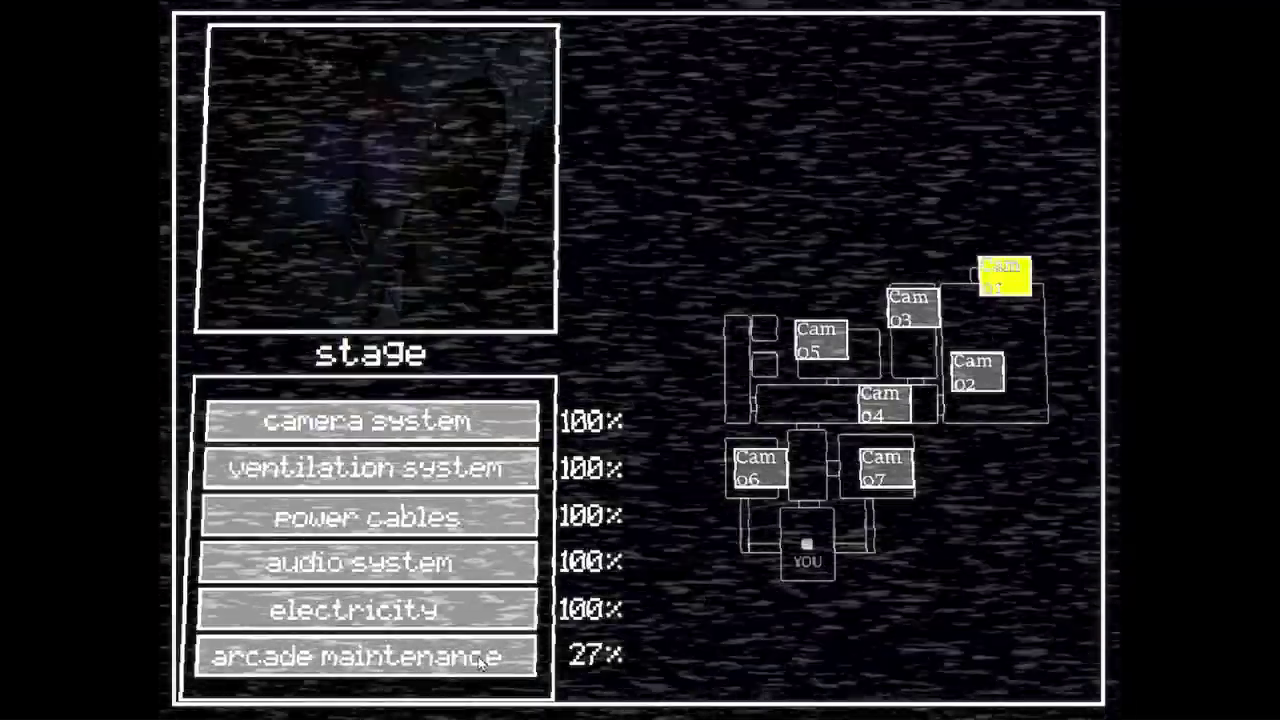
key("space")
key("ctrl")
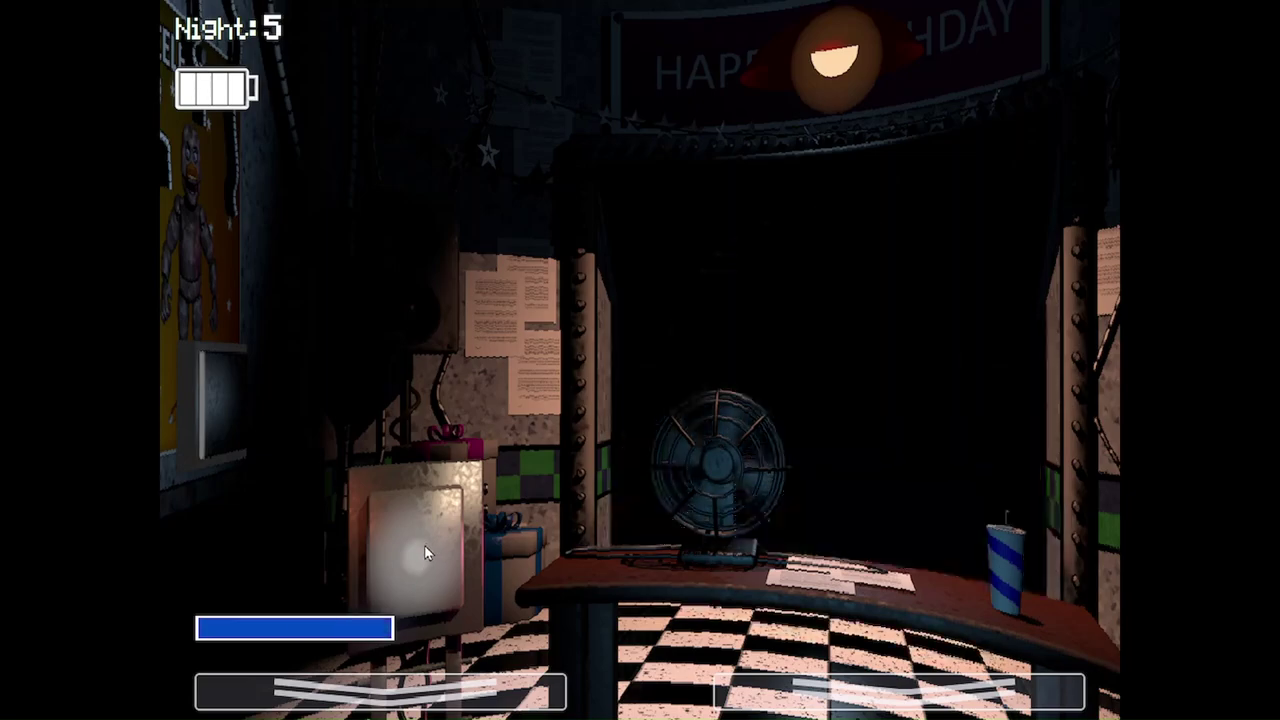
key("ctrl")
key("space")
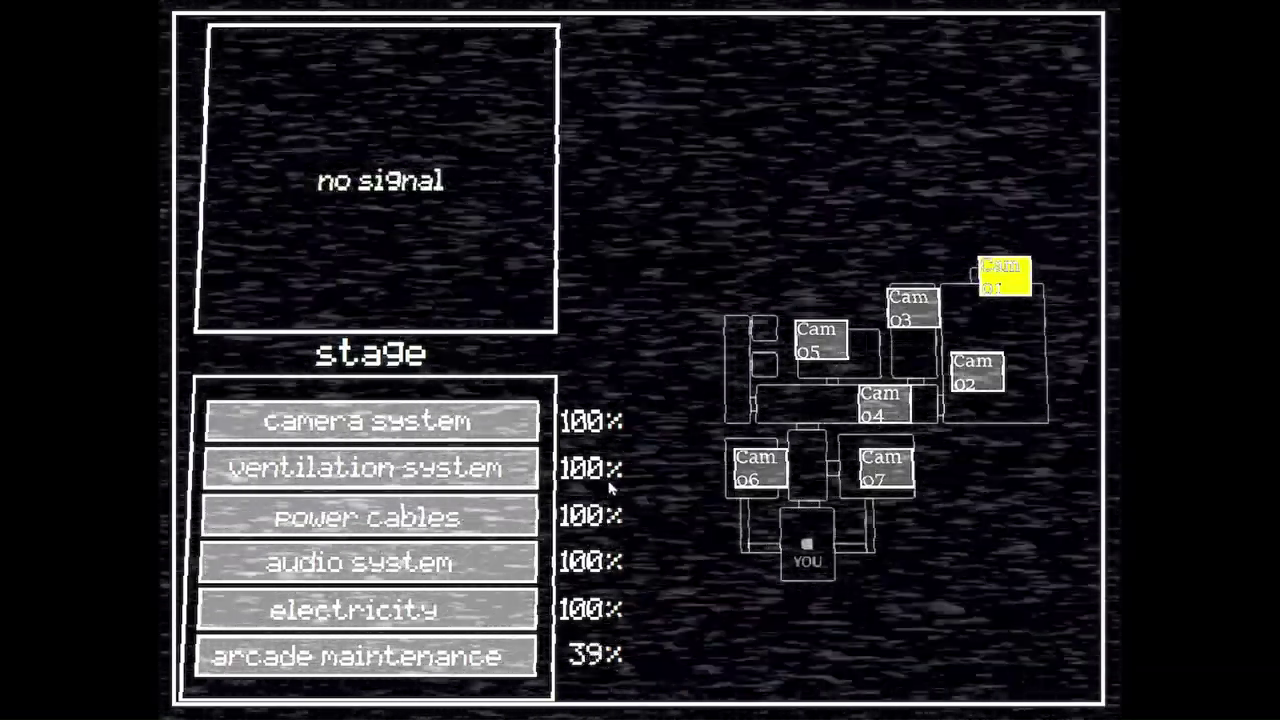
Flash Foxy from the hallway between arcade maintenance checks
key("space")
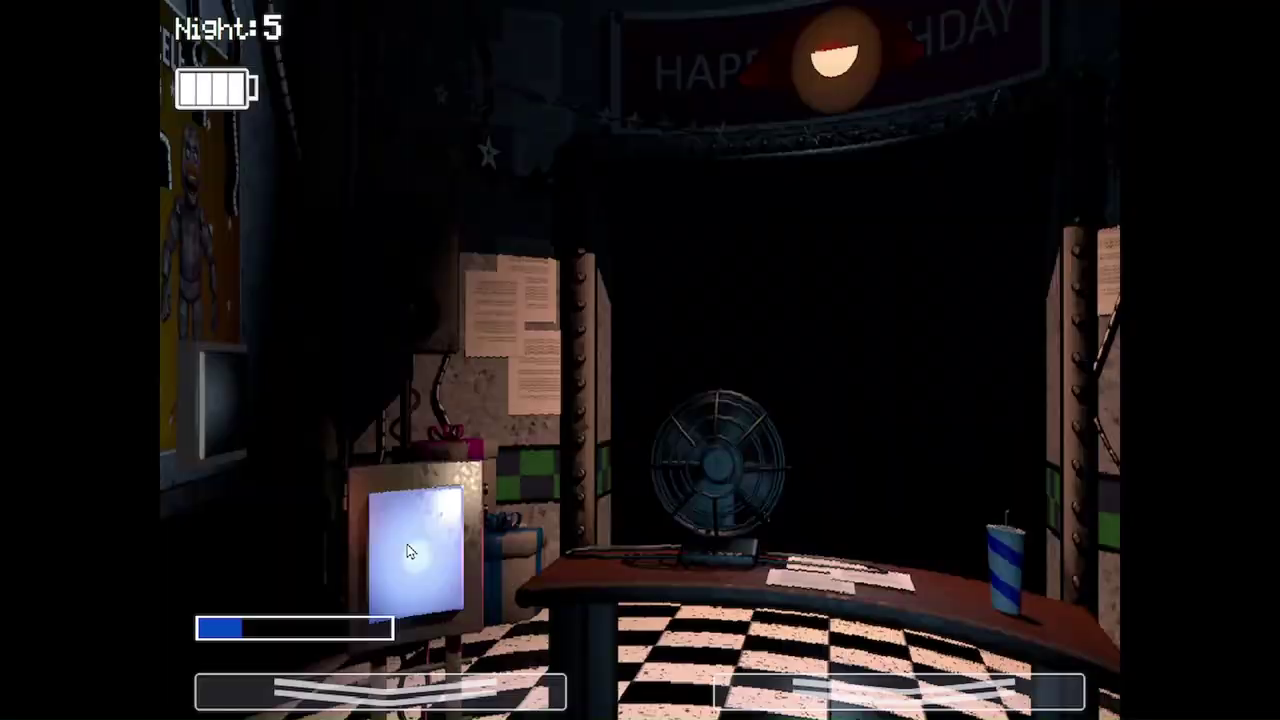
key("space")
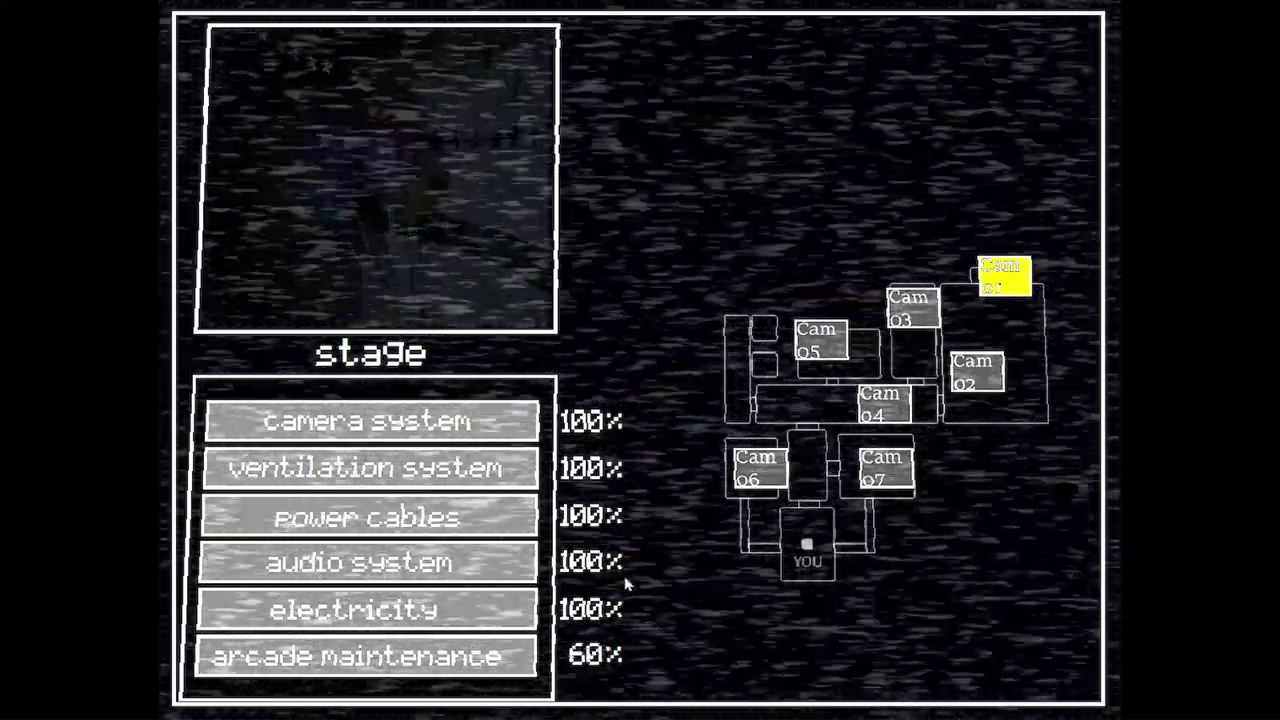
key("s")
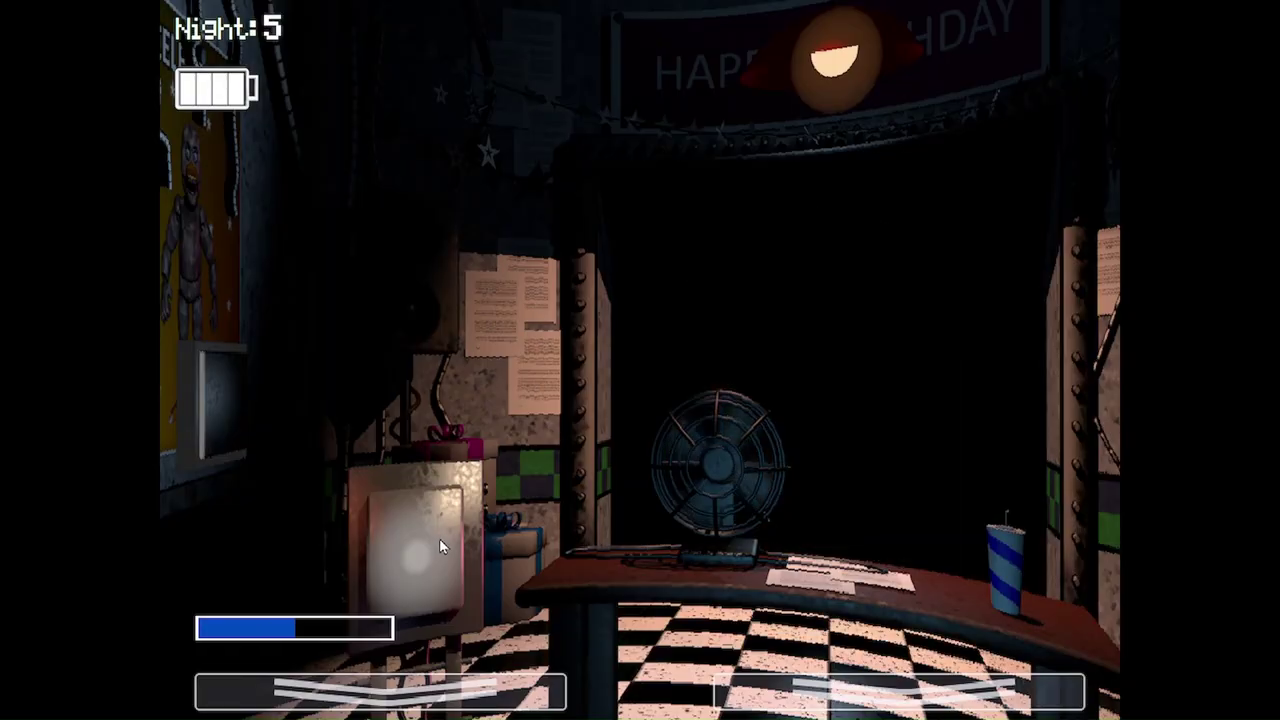
key("ctrl")
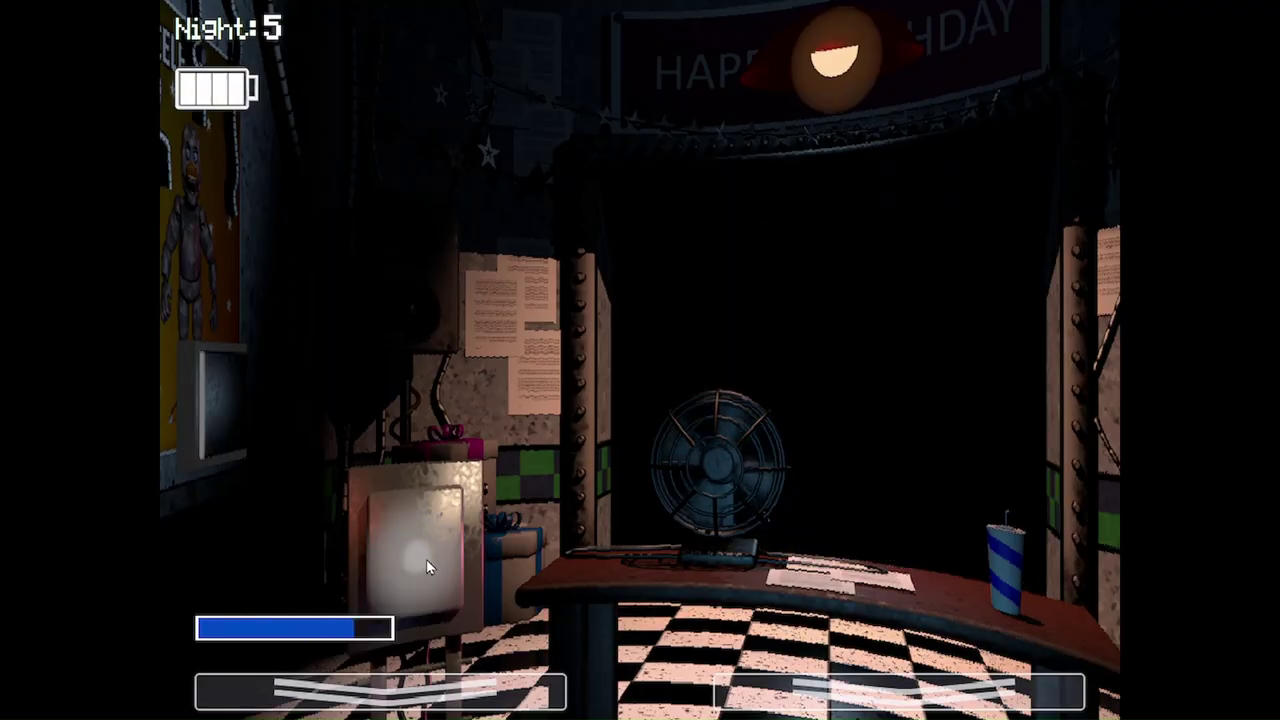
key("s")
key("s")
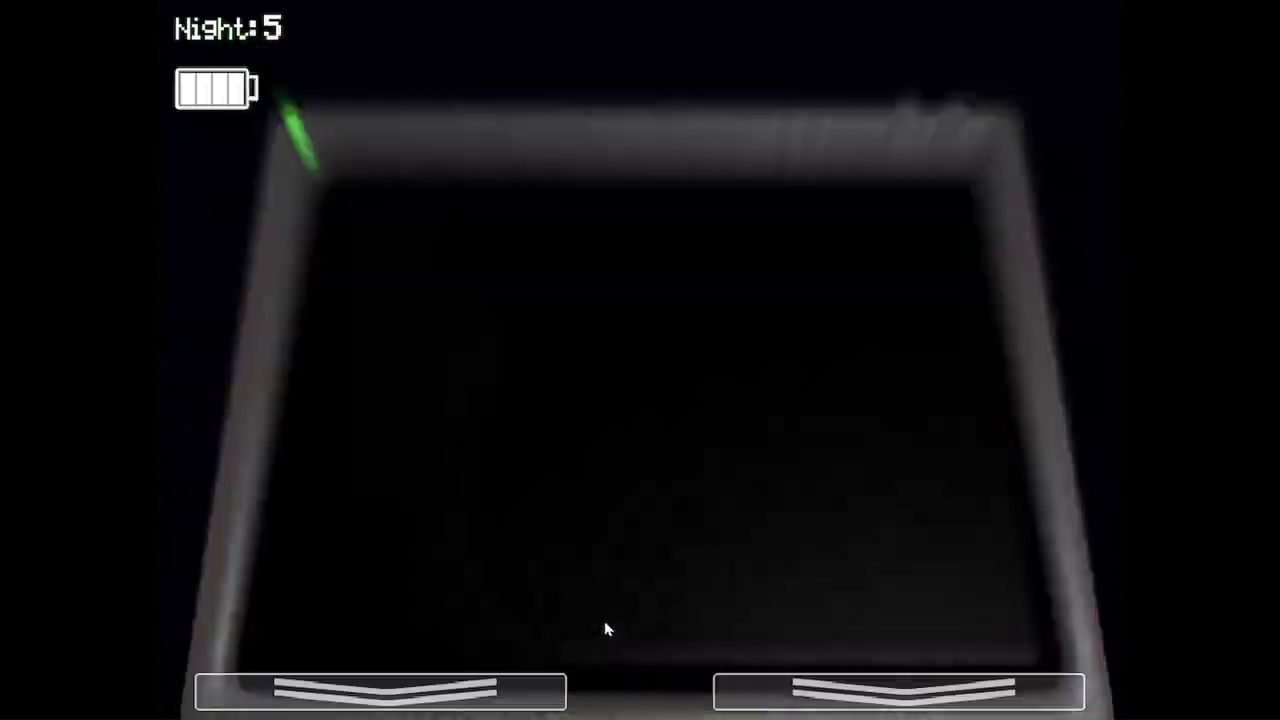
key("s")
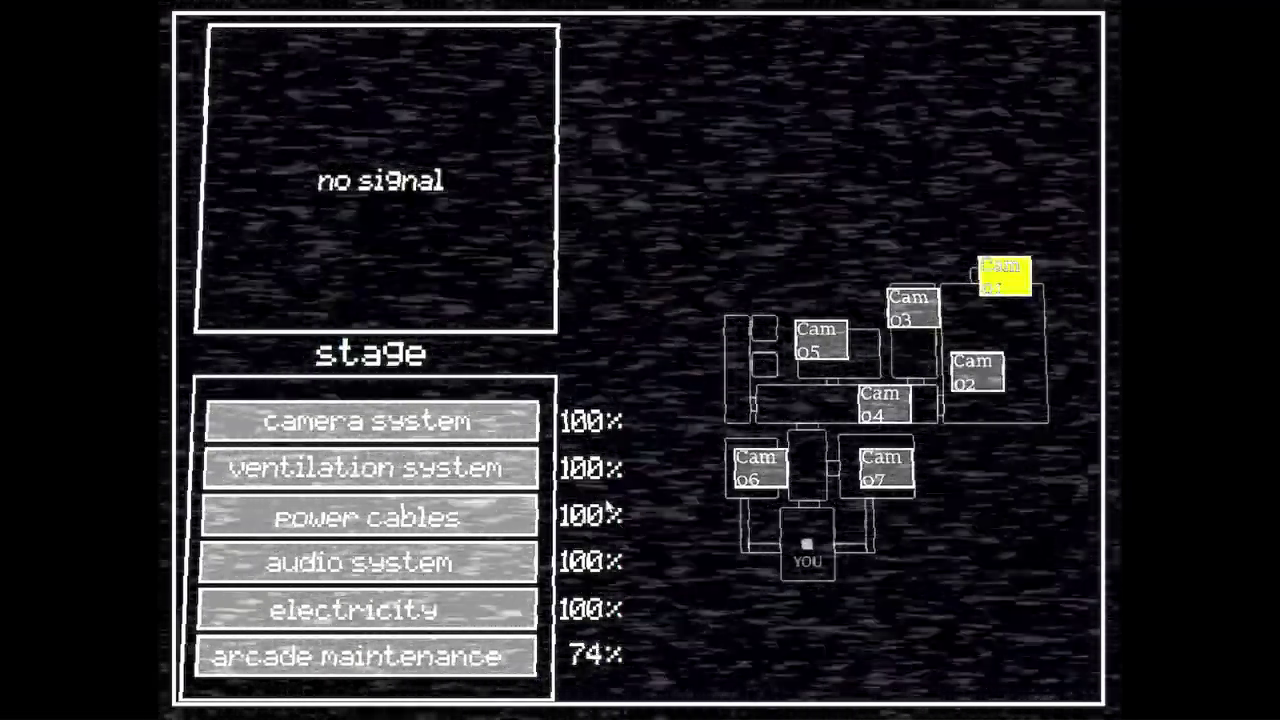
Light the hallway again and make Golden Freddy vanish from the desk
key("s")
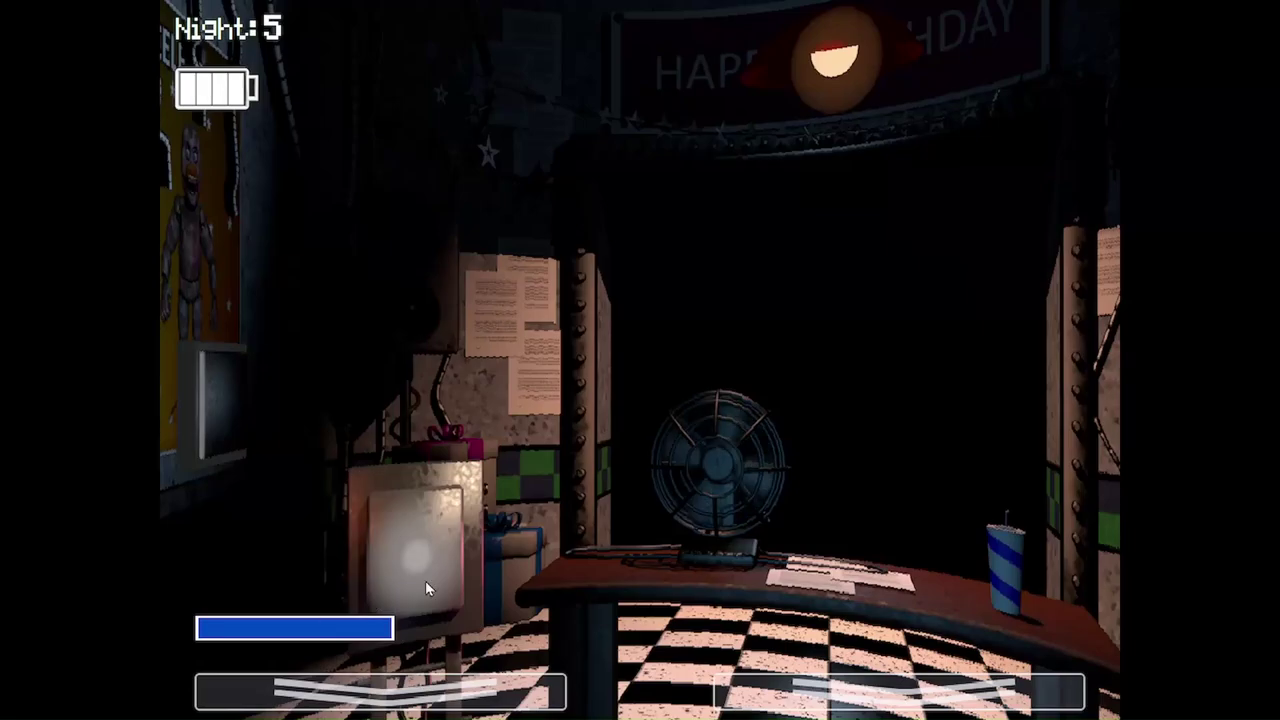
key("ctrl")
key("ctrl")
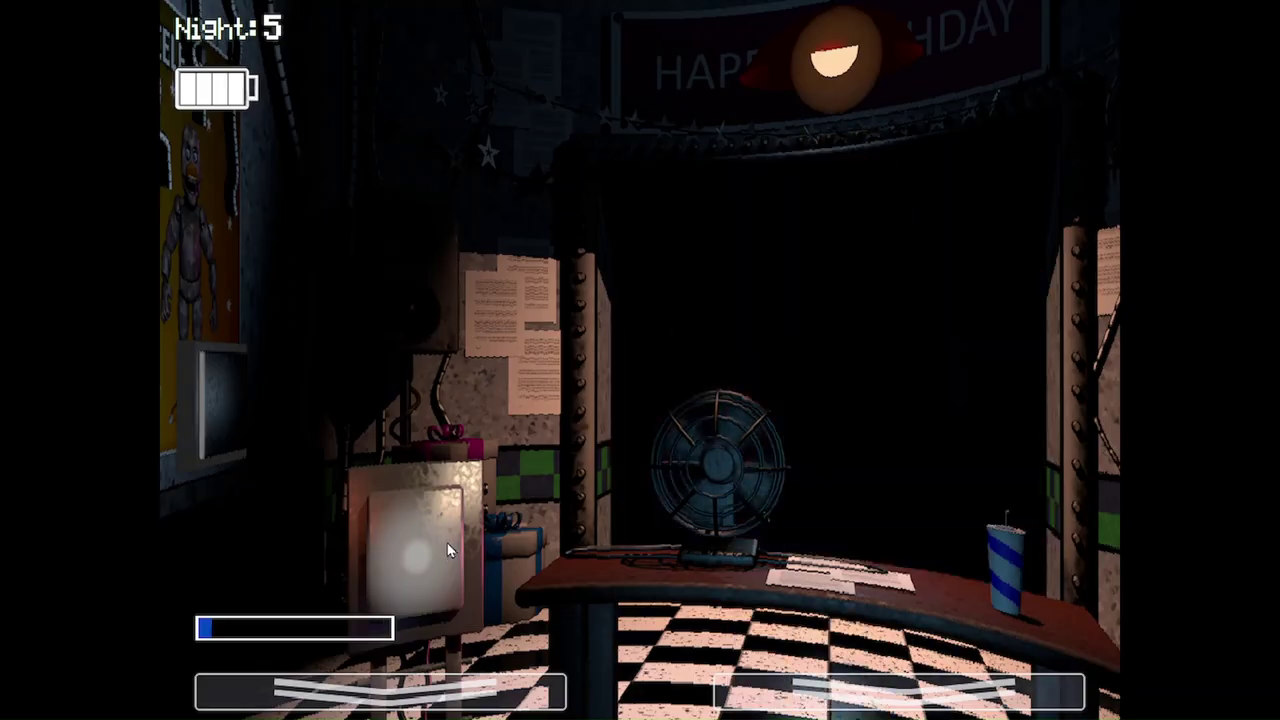
key("s")
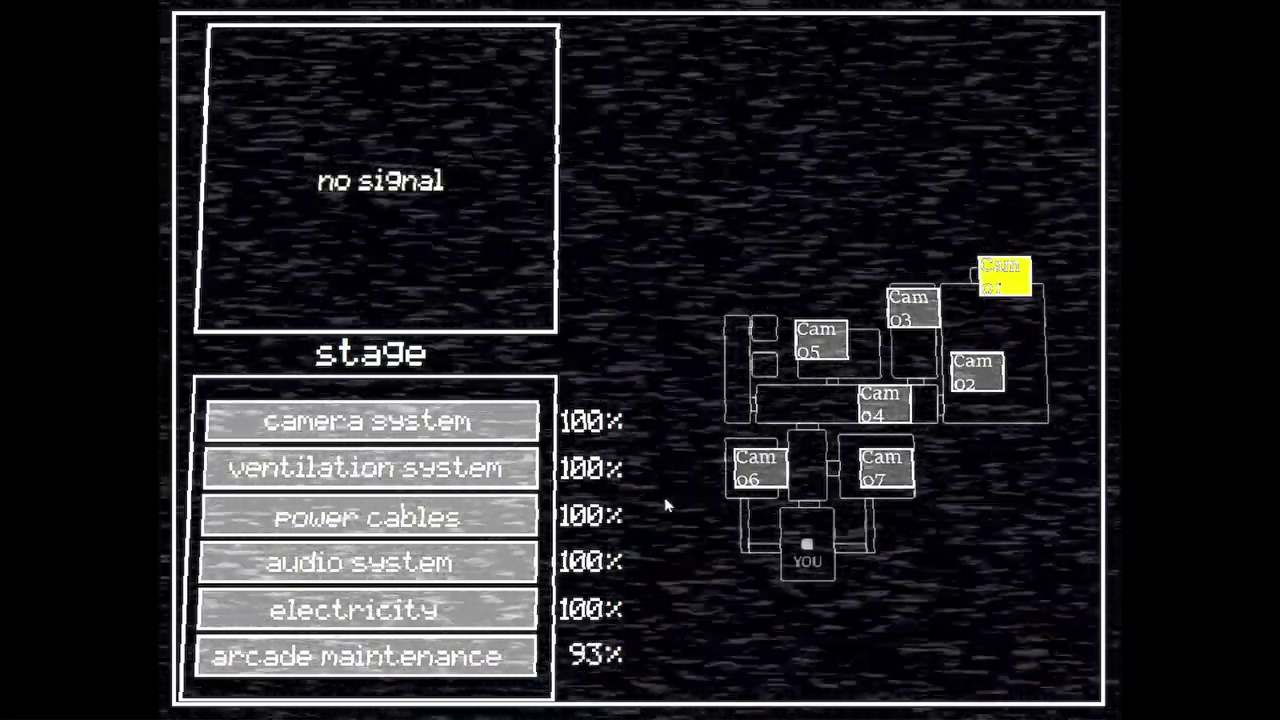
key("s")
key("ctrl")
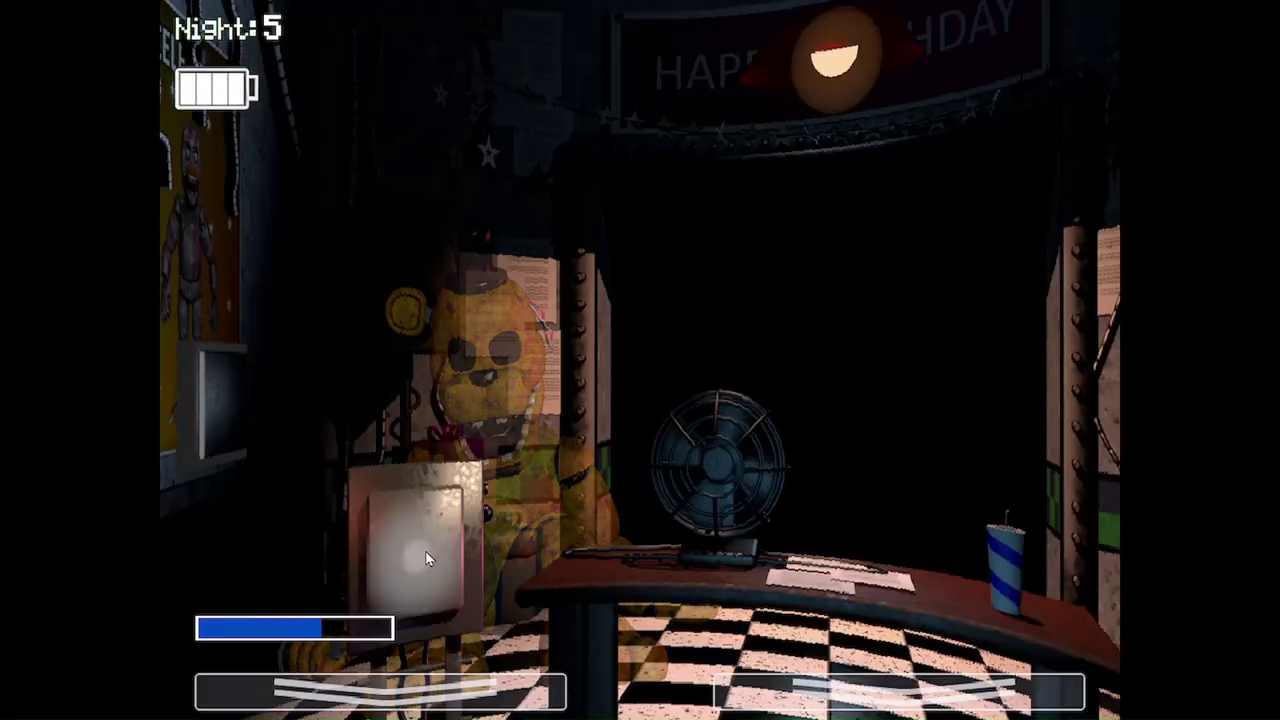
Reopen the systems panel so arcade maintenance can finish
key("s")
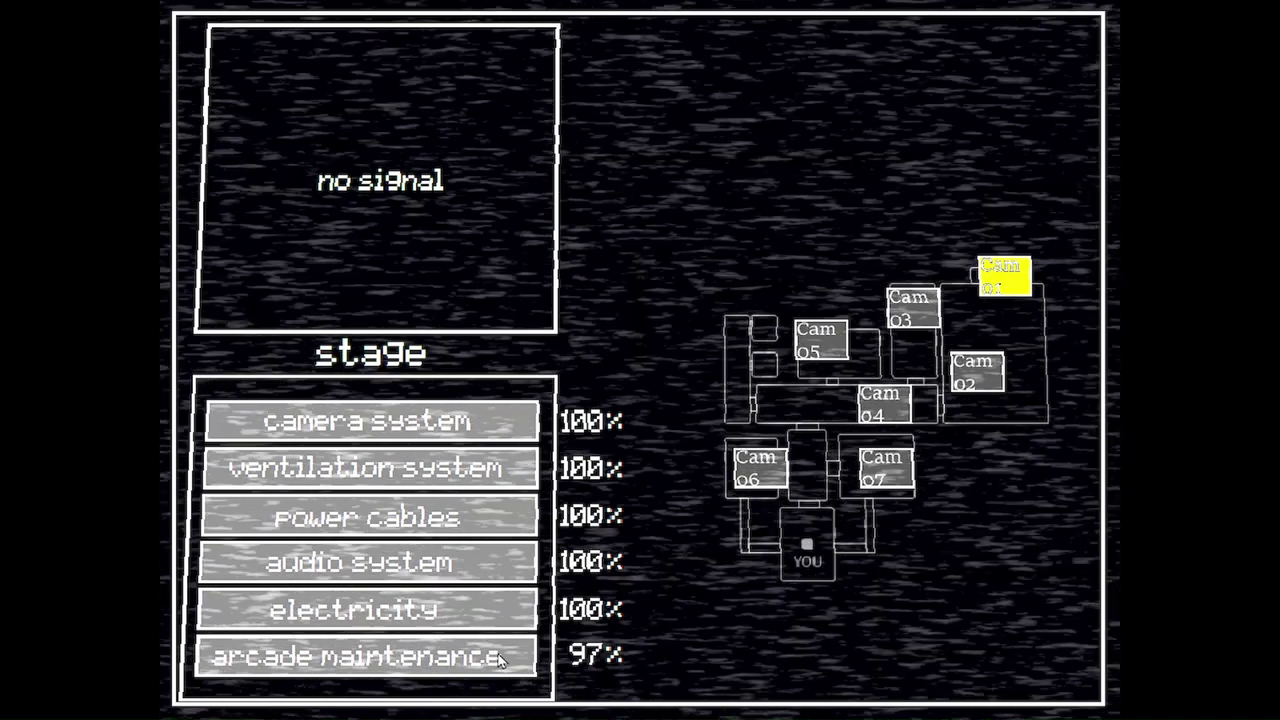